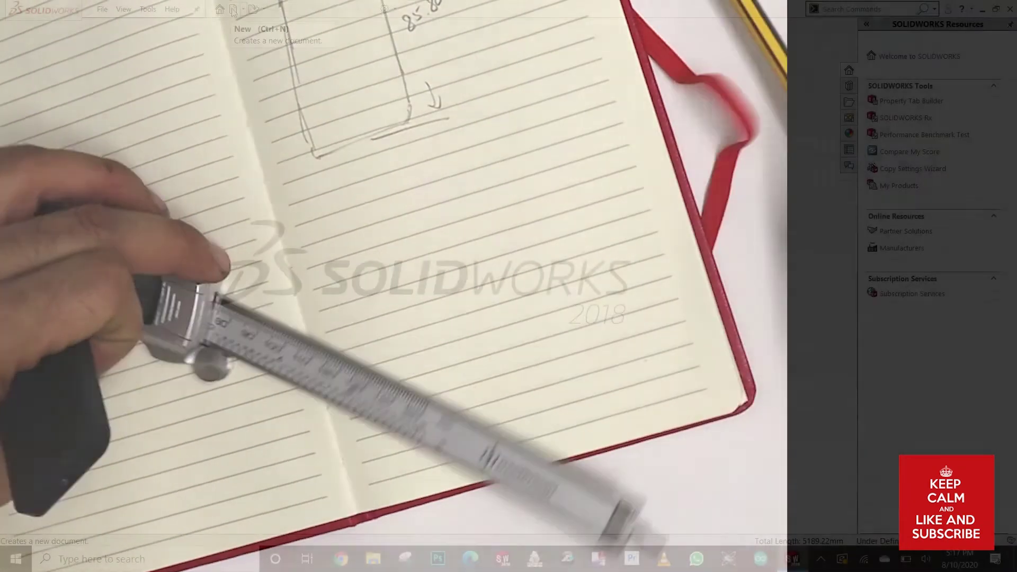
Create a new assembly document and close its component-insertion prompts without inserting an existing file
click(233, 11)
click(513, 235)
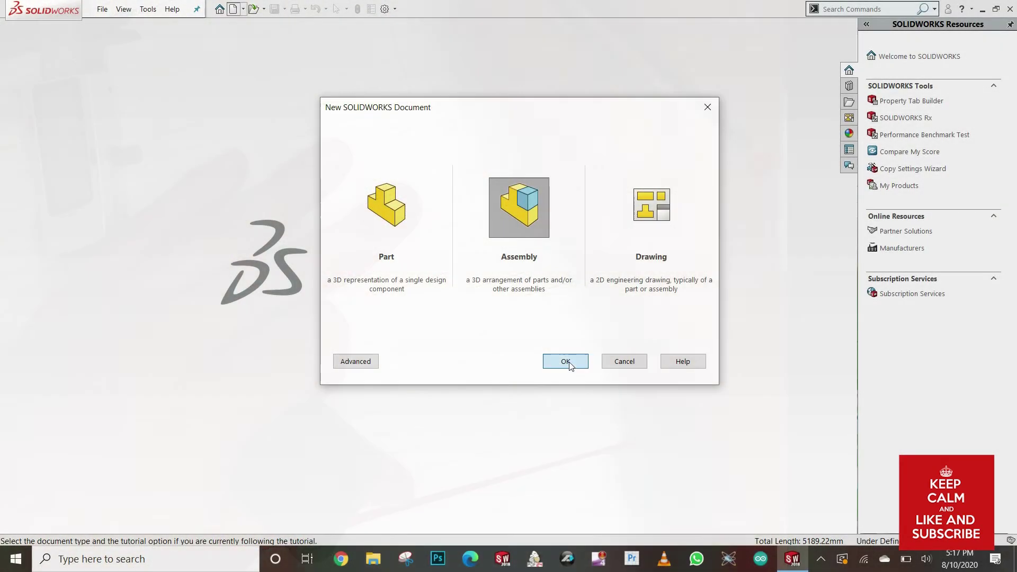
click(569, 364)
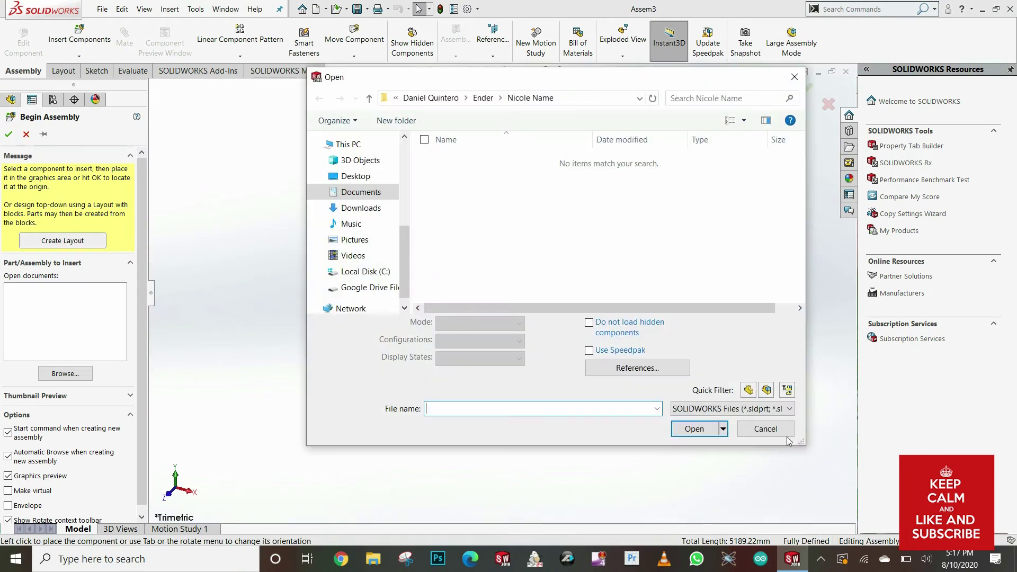
click(784, 429)
click(26, 134)
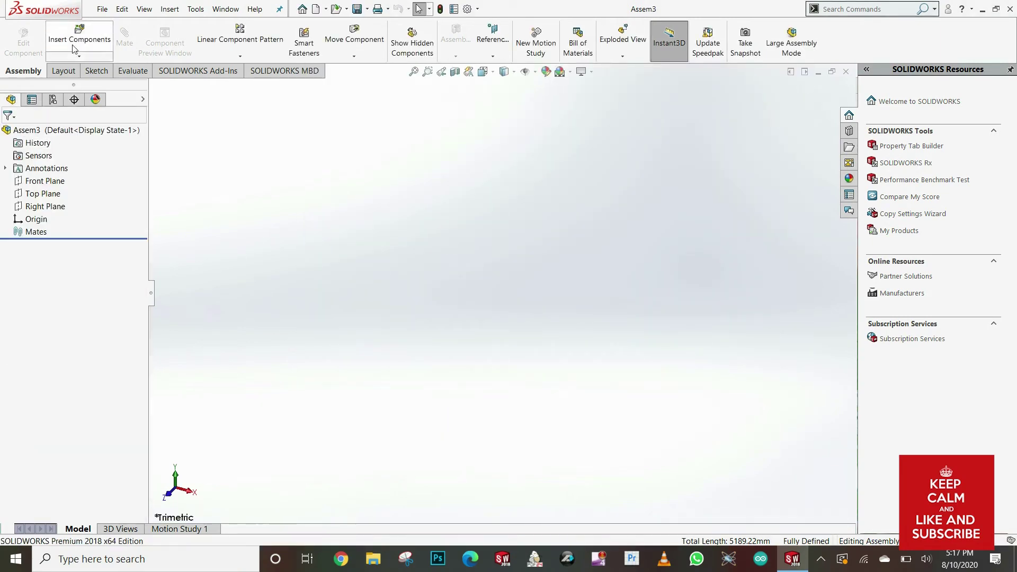
Insert a new part into the assembly, placing its first sketch on the Top Plane
click(74, 57)
click(68, 80)
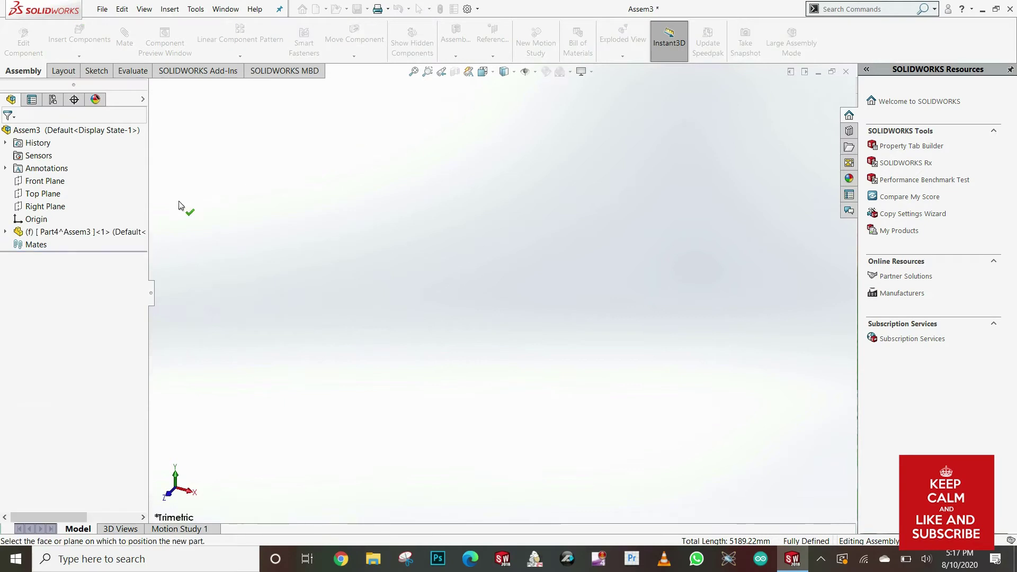
click(42, 194)
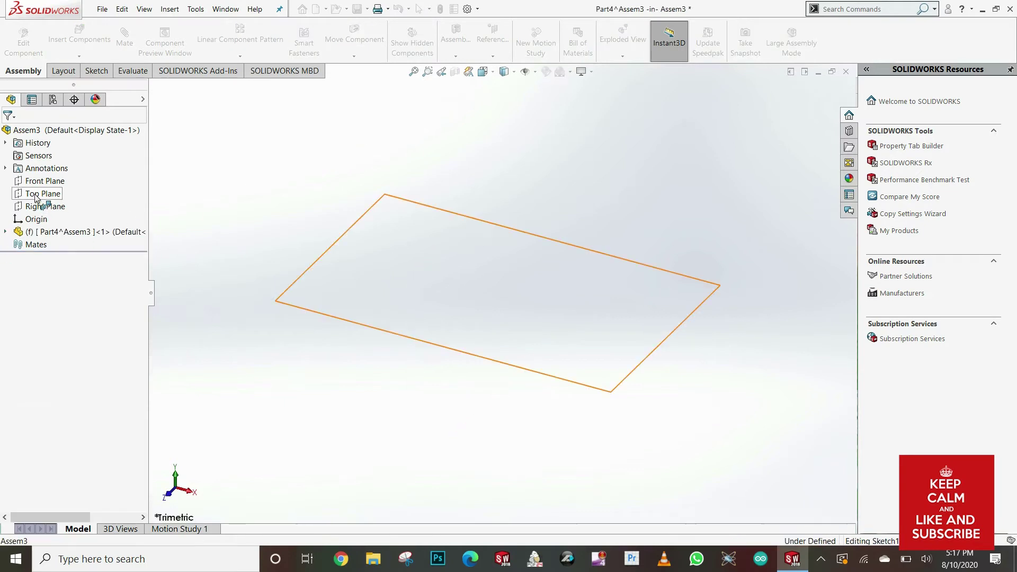
click(5, 232)
right_click(62, 364)
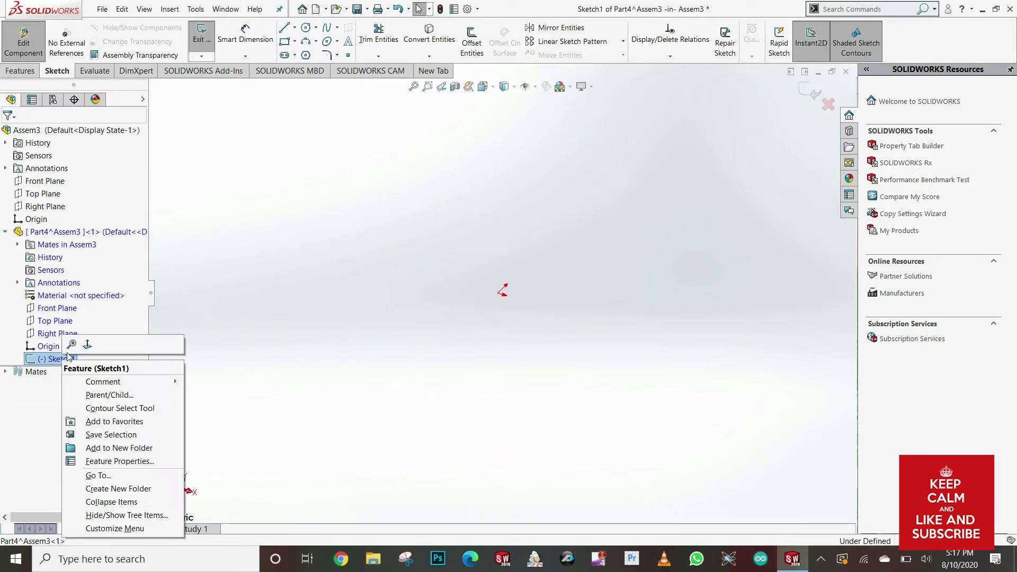
click(86, 349)
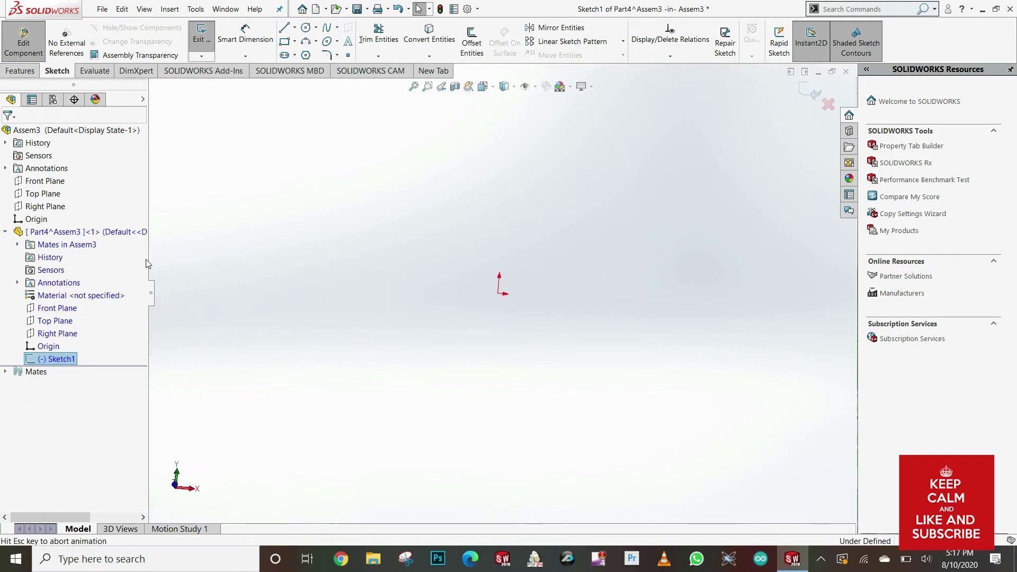
Set the document's unit system to MMGS (millimeter, gram, second)
click(468, 9)
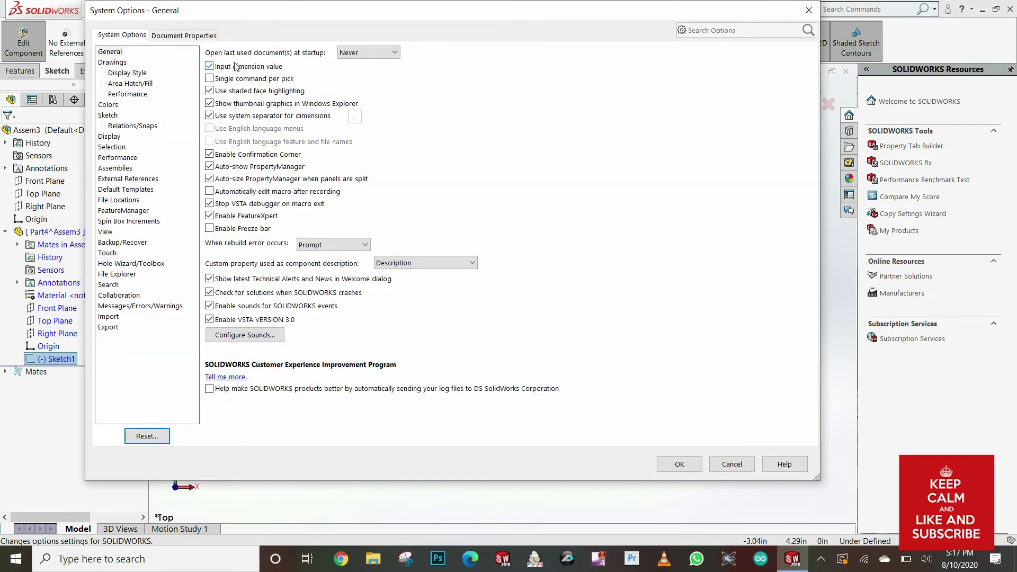
click(194, 35)
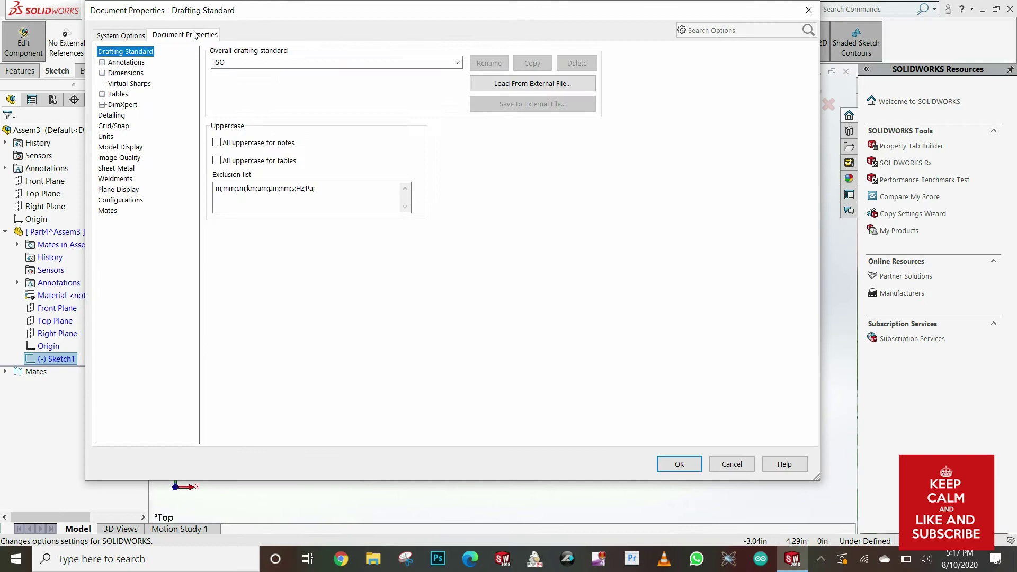
click(106, 136)
click(216, 85)
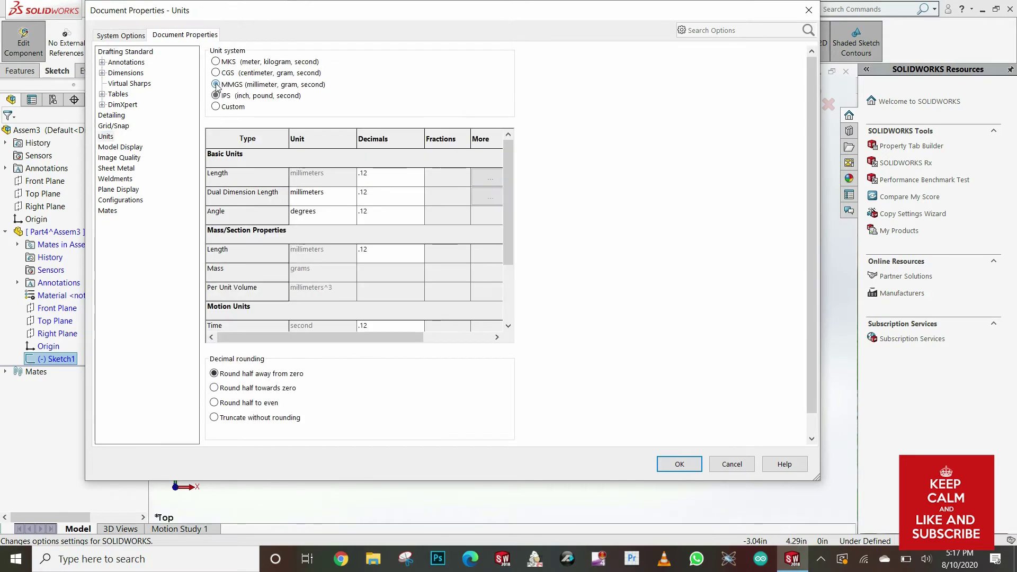
click(679, 464)
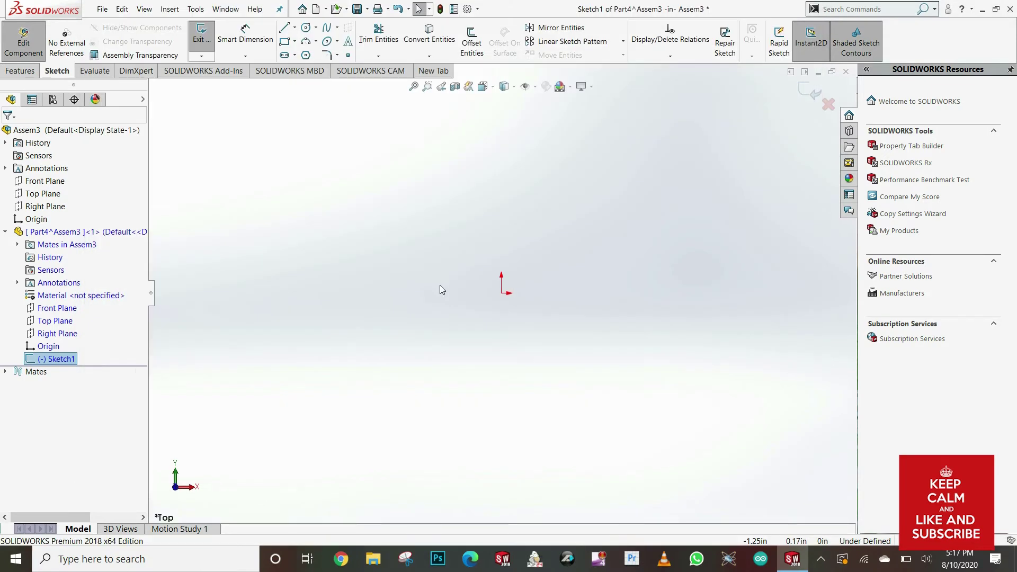
Sketch a corner rectangle about 54 mm wide and 64 mm high, starting at the origin
click(284, 42)
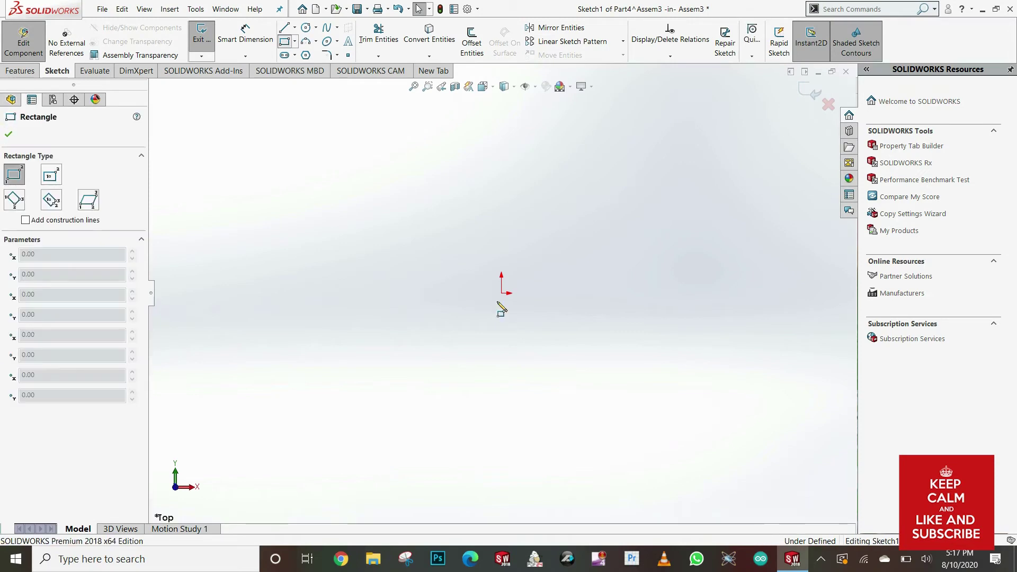
click(501, 292)
click(606, 168)
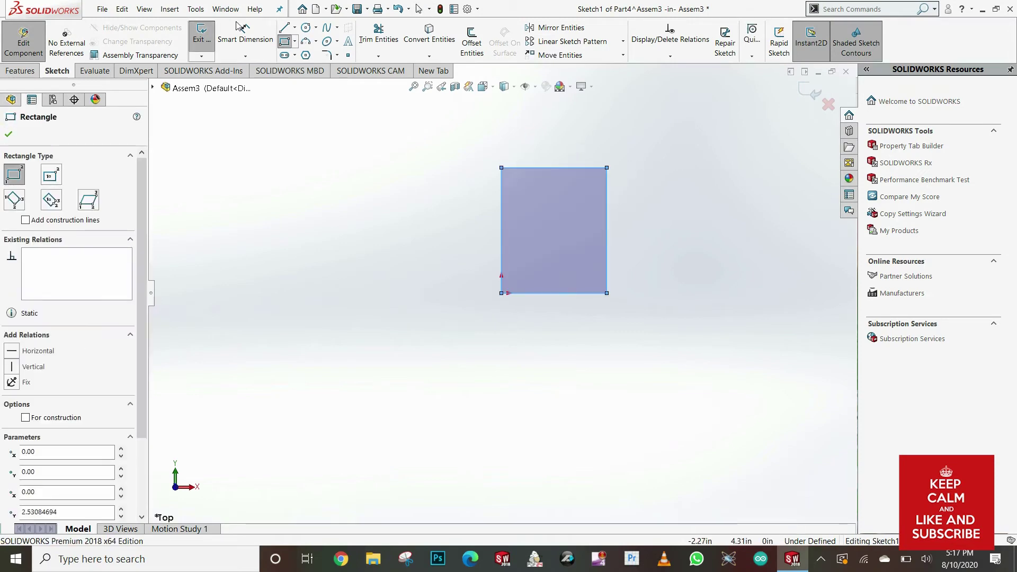
Dimension the rectangle to 39.5 mm wide and 85.8 mm high
click(232, 39)
click(530, 170)
click(545, 148)
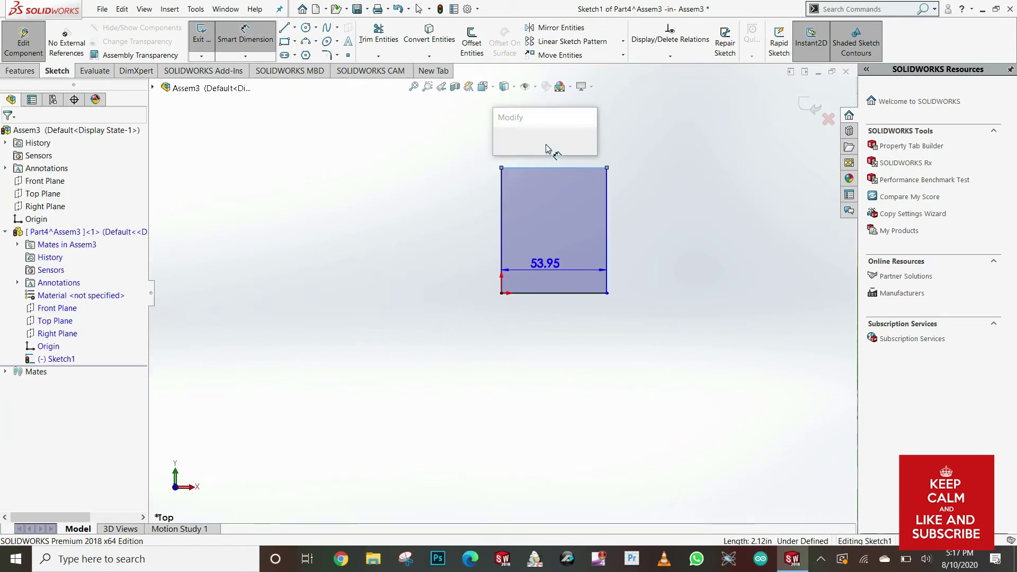
text(39.5)
key(Return)
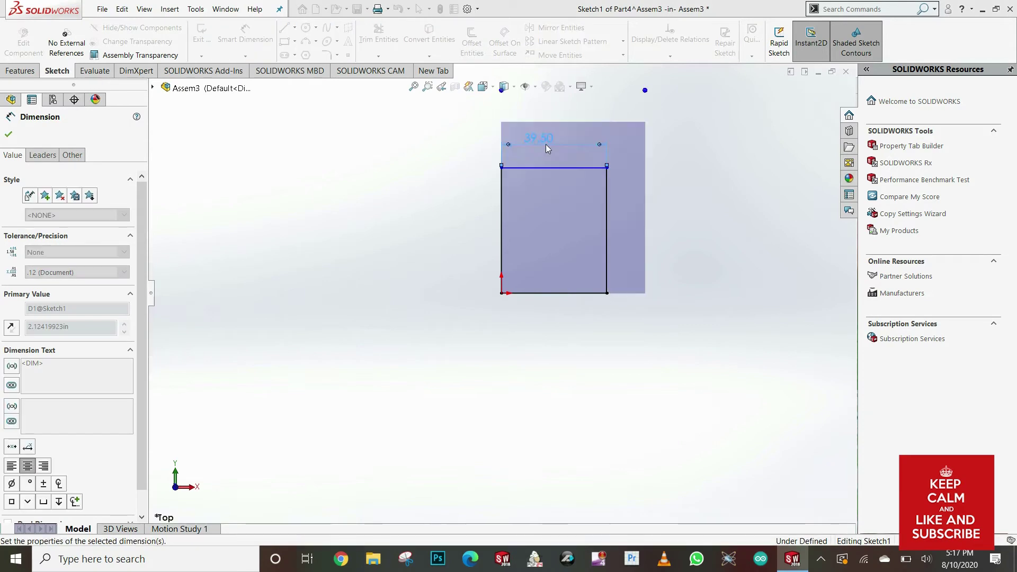
click(607, 195)
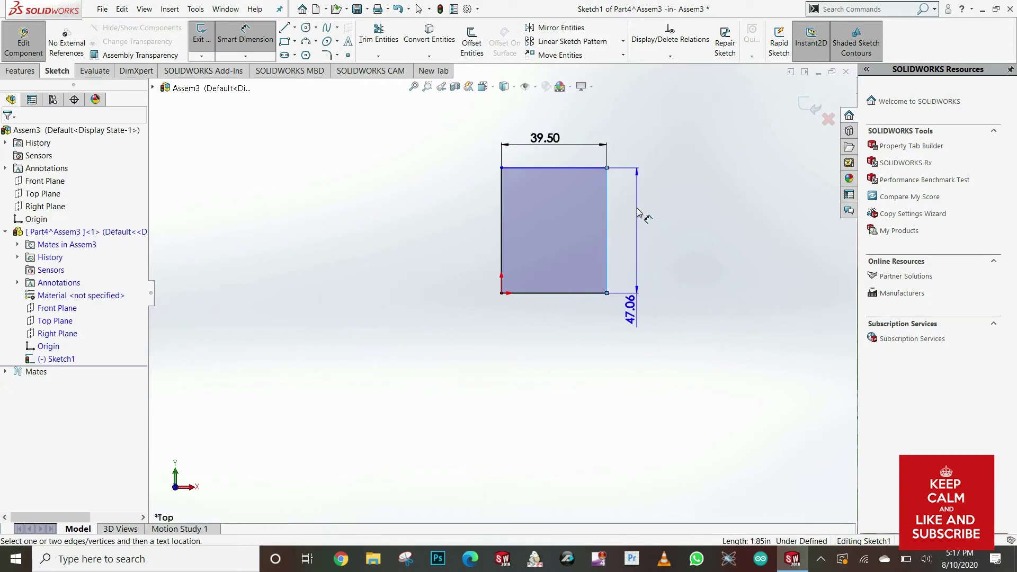
click(640, 214)
text(85.8)
key(Return)
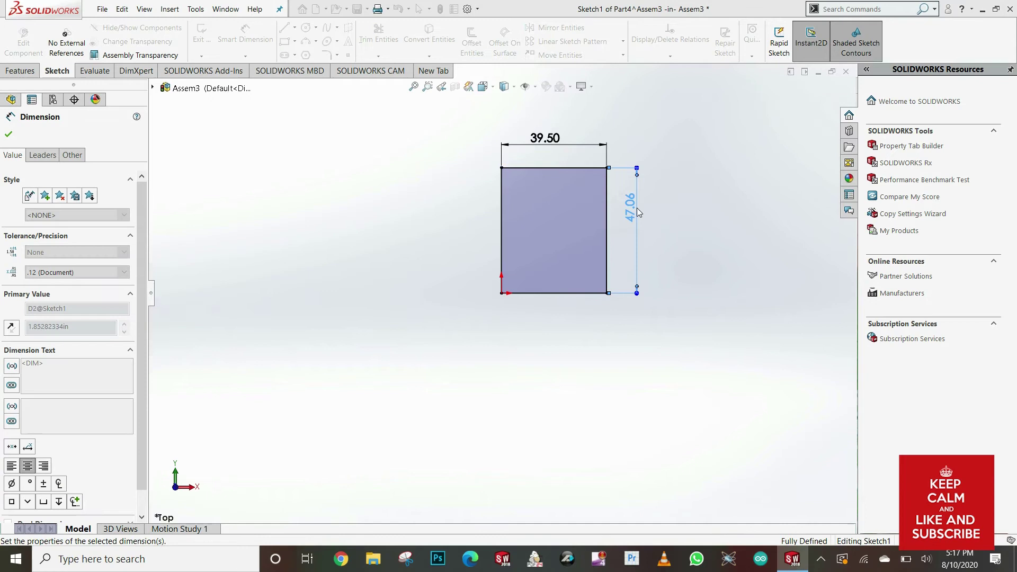
Round all four corners of the rectangle with 4.50 mm sketch fillets
click(327, 55)
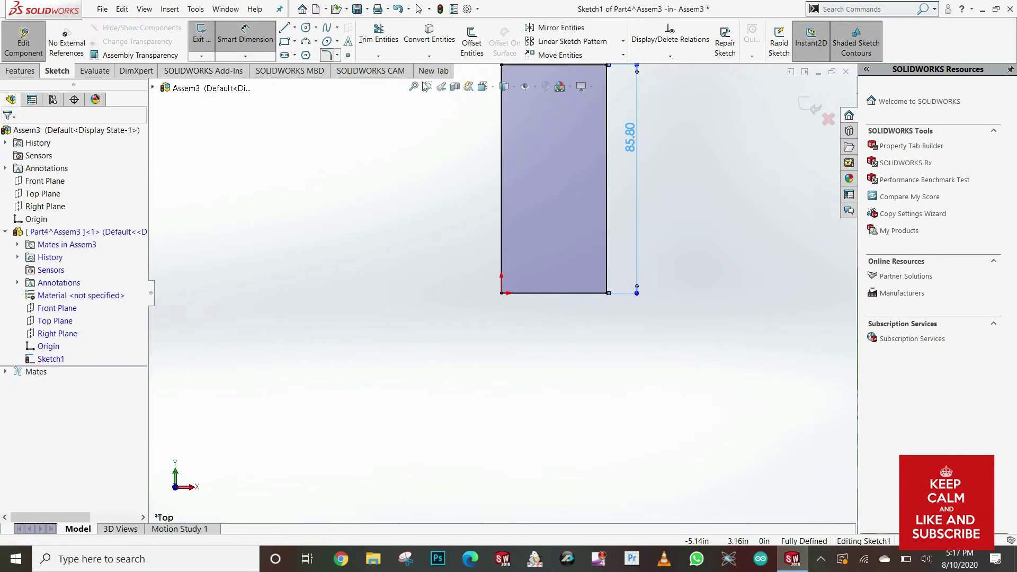
text(4.50mm)
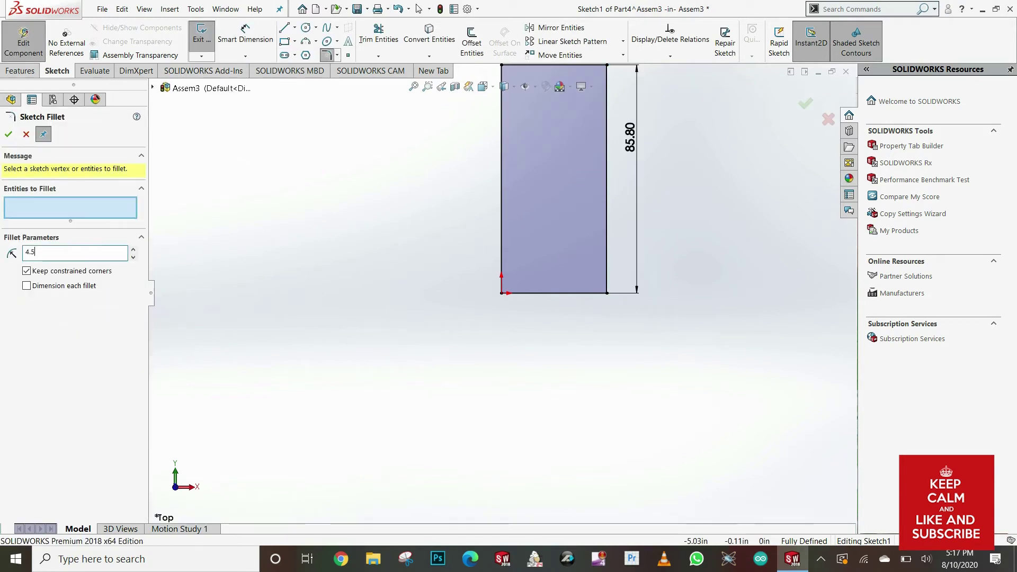
click(527, 295)
click(607, 285)
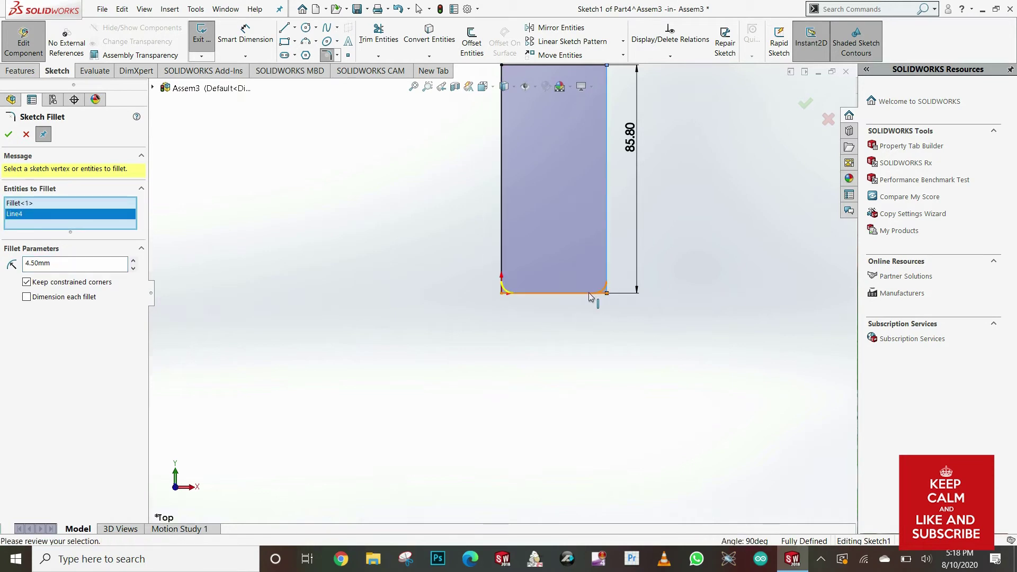
click(607, 82)
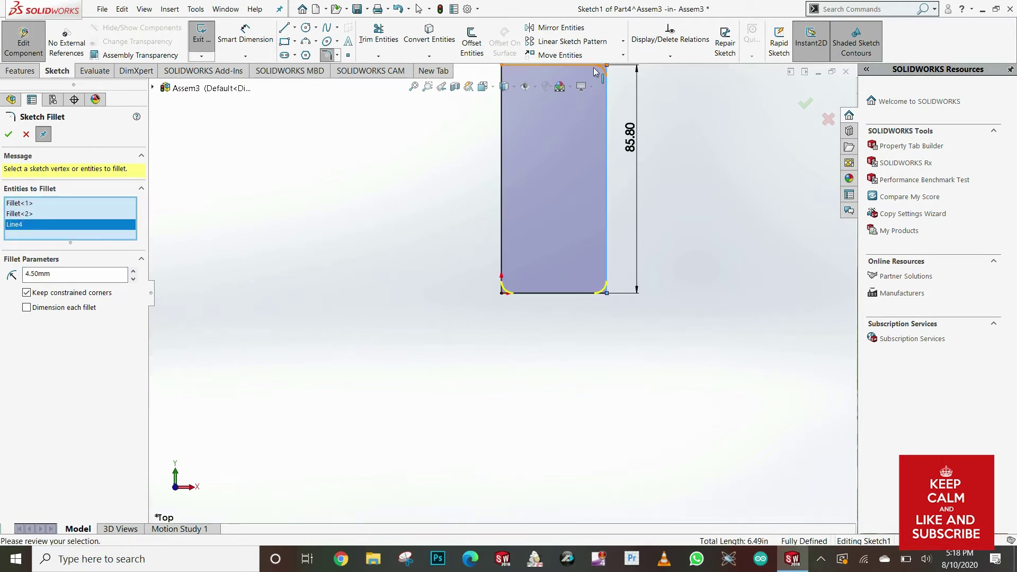
click(593, 68)
click(502, 80)
click(514, 65)
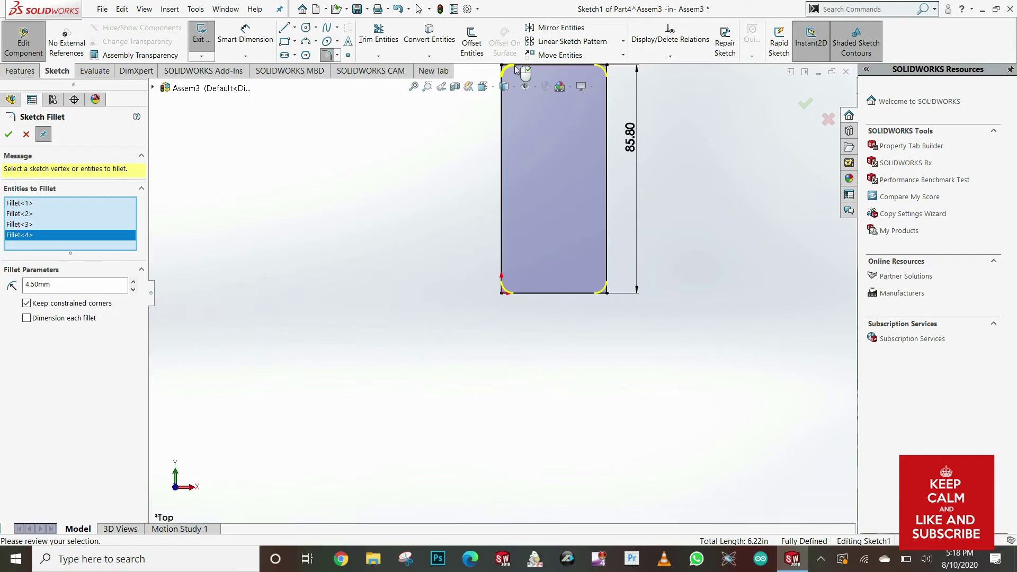
key(Return)
click(9, 135)
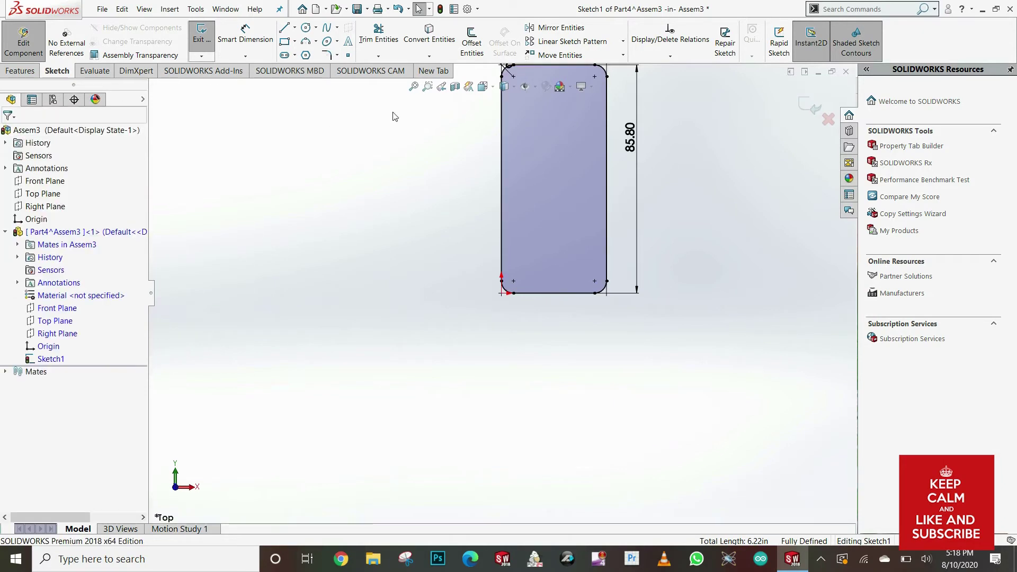
Extrude the rounded rectangle blind to 6.90 mm and return from part editing to the assembly
key(f)
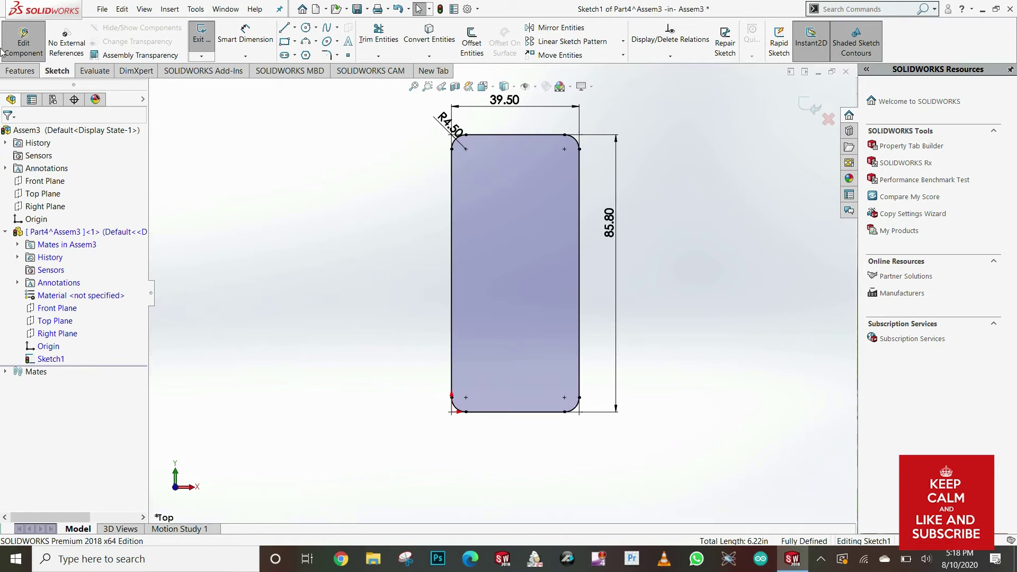
click(20, 70)
click(219, 45)
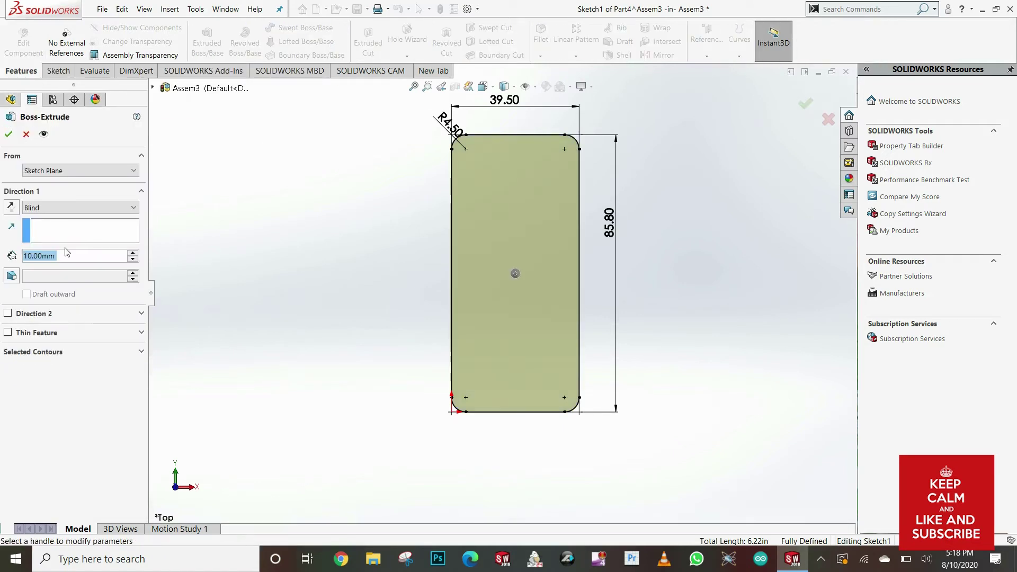
text(6.90)
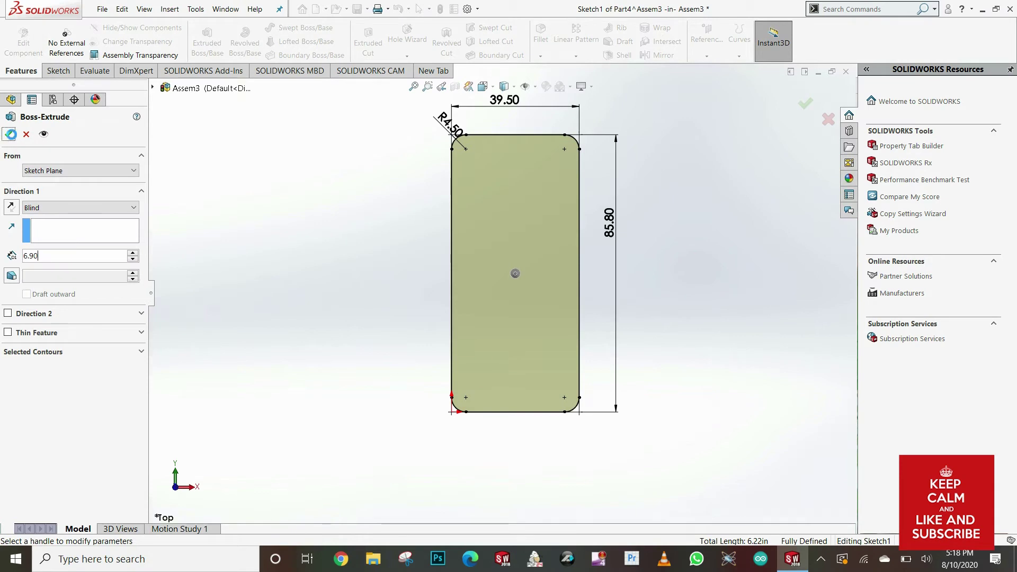
click(8, 135)
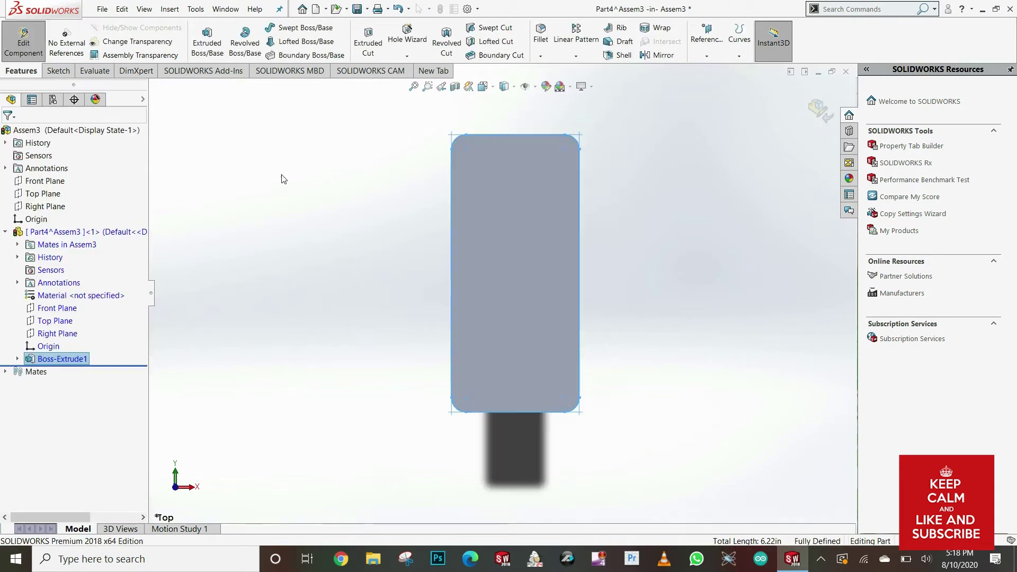
middle_drag(502, 335, 435, 222)
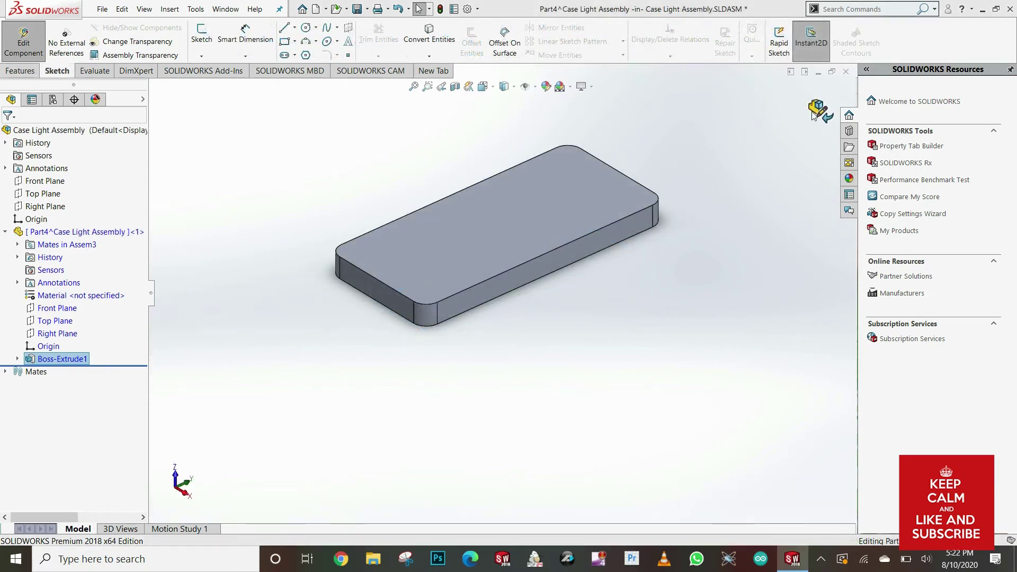
click(816, 111)
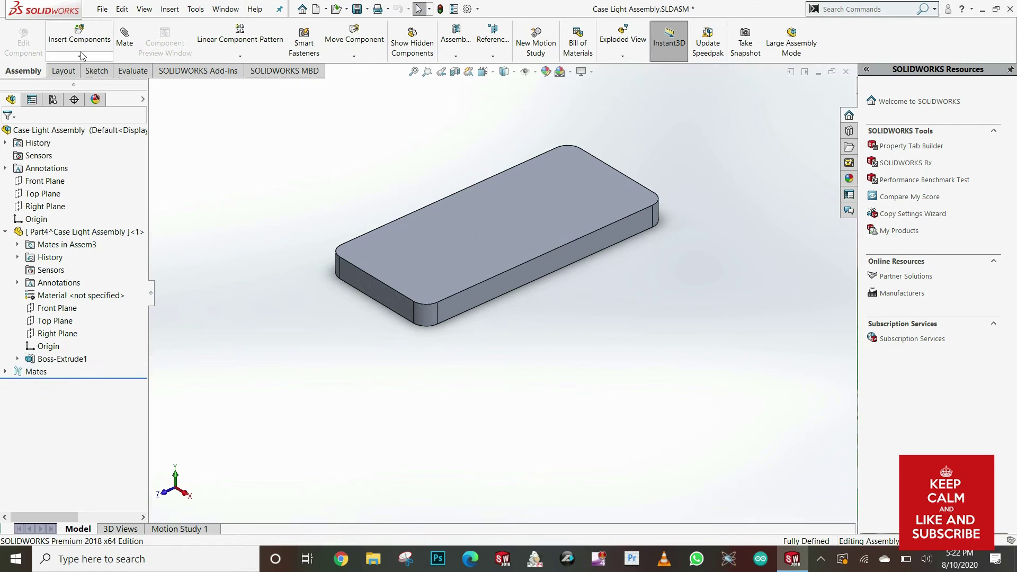
Insert a second new part into the assembly, placing its sketch on the assembly's Top Plane
click(80, 55)
click(91, 82)
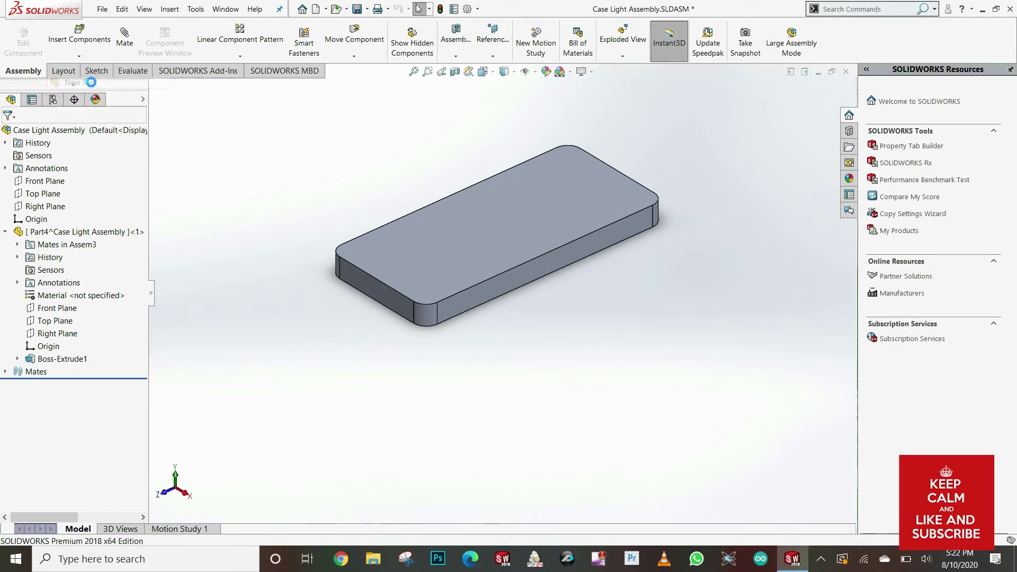
click(46, 195)
Sketch a corner rectangle about 3.67 by 2.02 in around the outline of the first part
key(space)
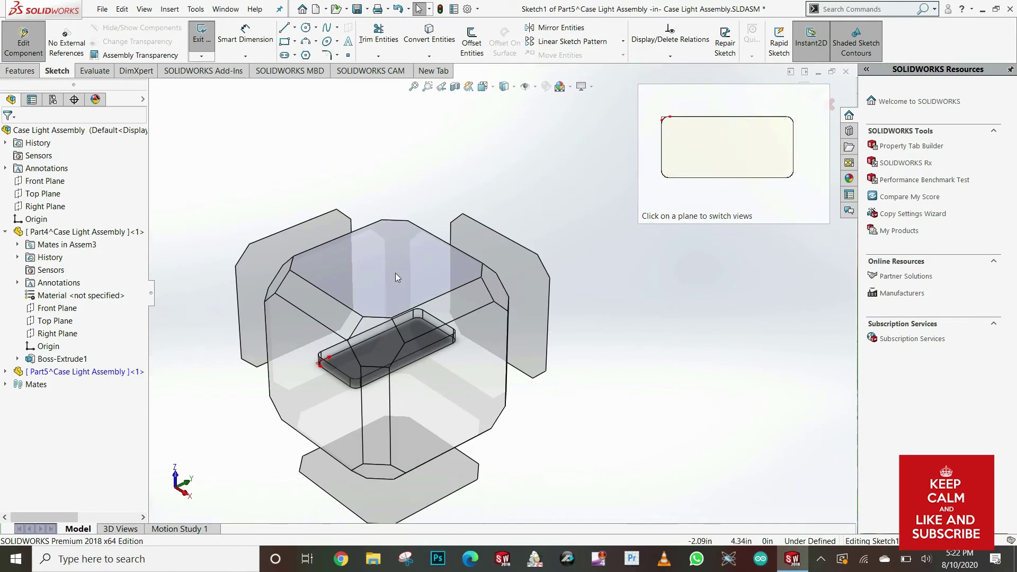
click(395, 272)
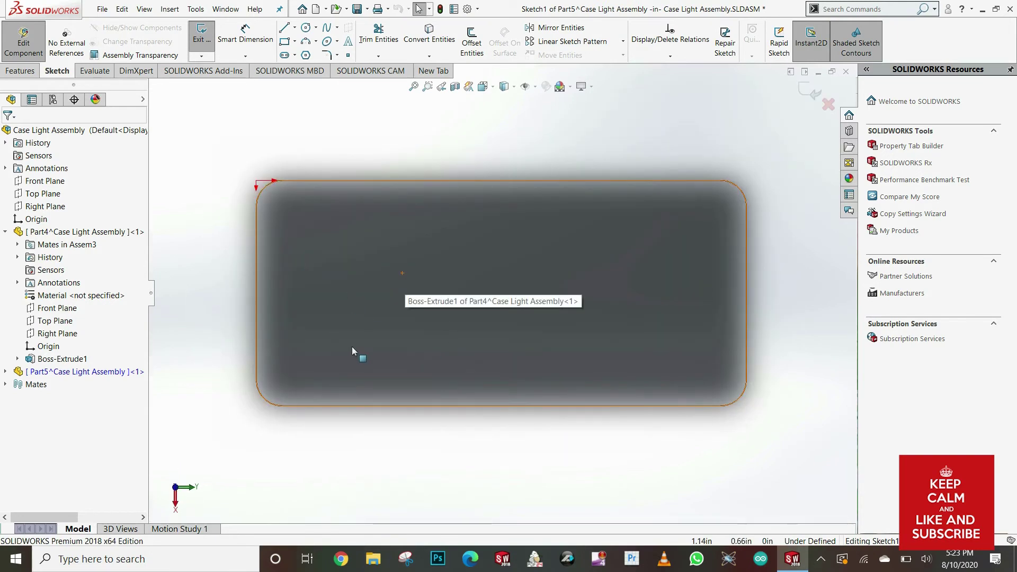
key(s)
click(449, 359)
click(216, 151)
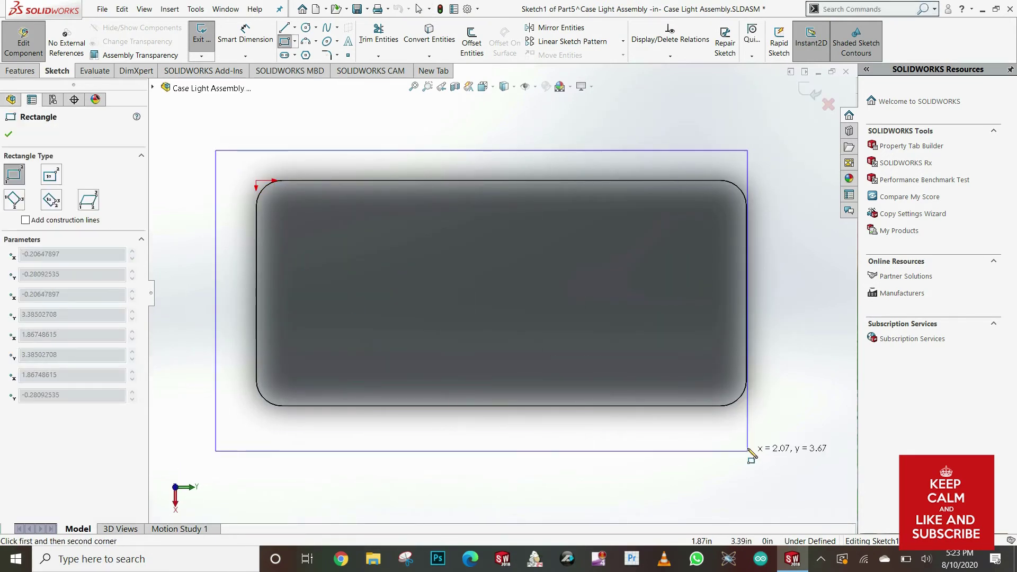
click(748, 444)
key(Escape)
Make the new rectangle's short edge beside the first part's far end collinear with that part's end edge
click(747, 367)
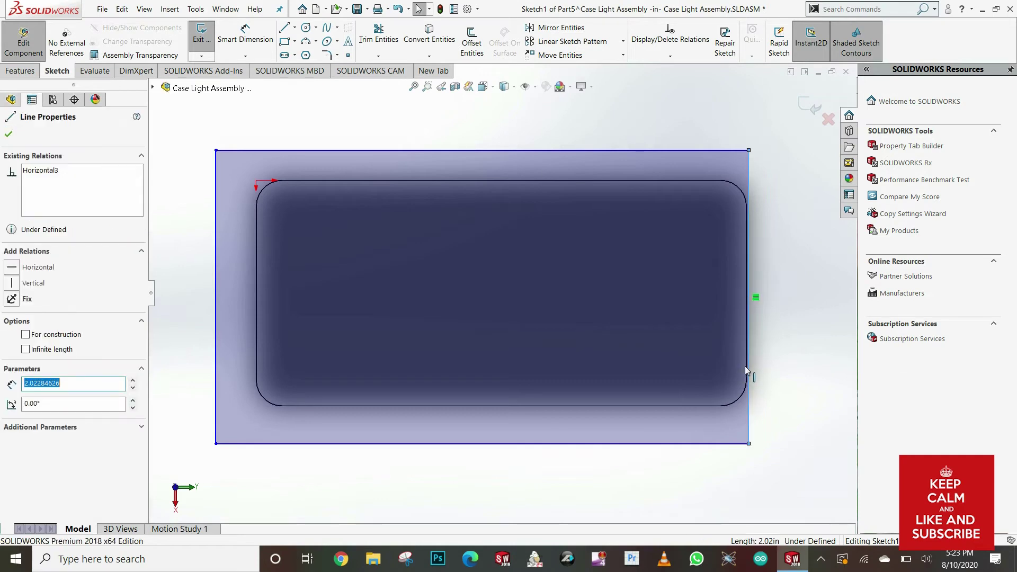
ctrl+click(745, 367)
click(779, 325)
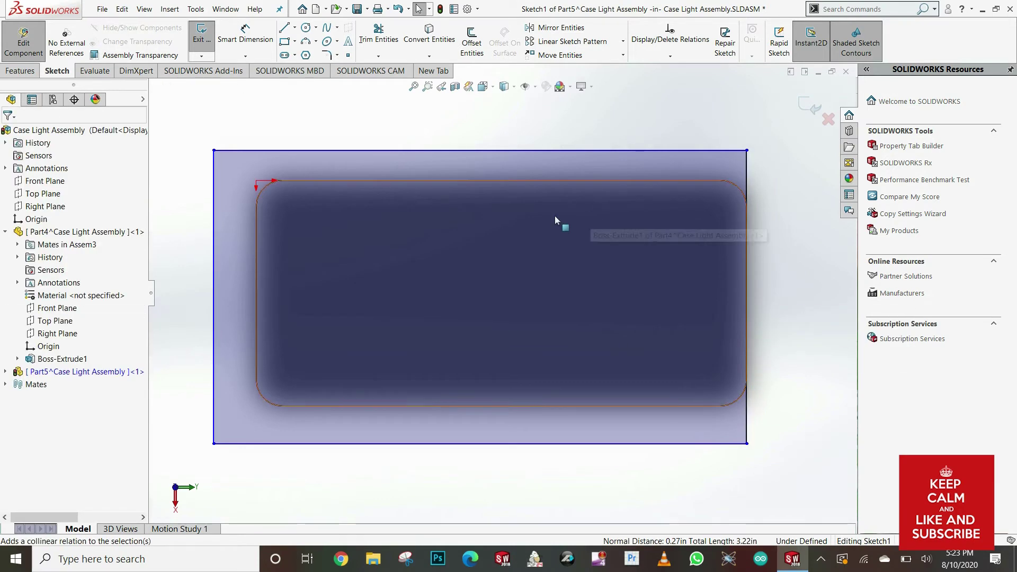
key(Escape)
key(s)
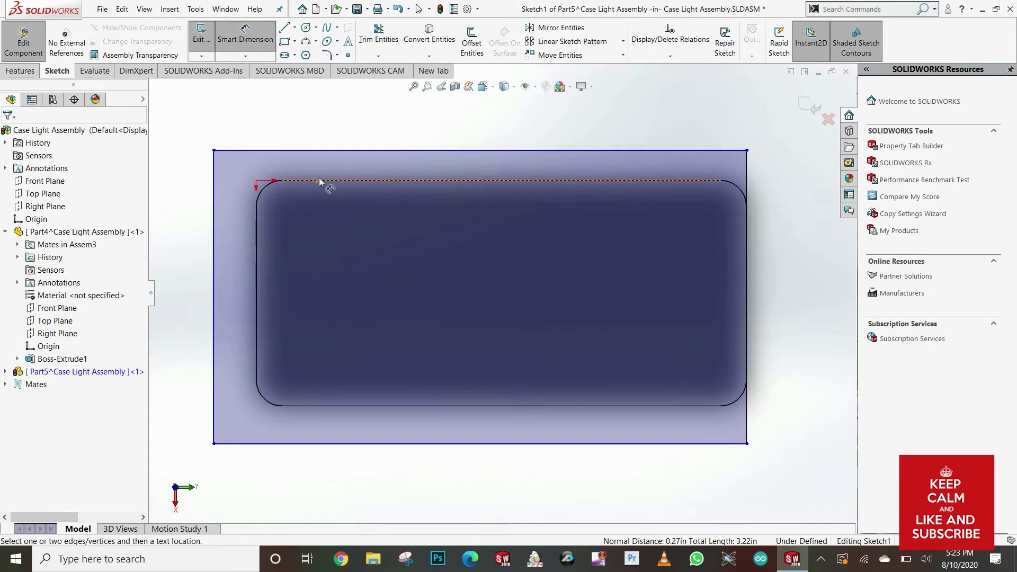
click(294, 27)
click(300, 44)
key(Escape)
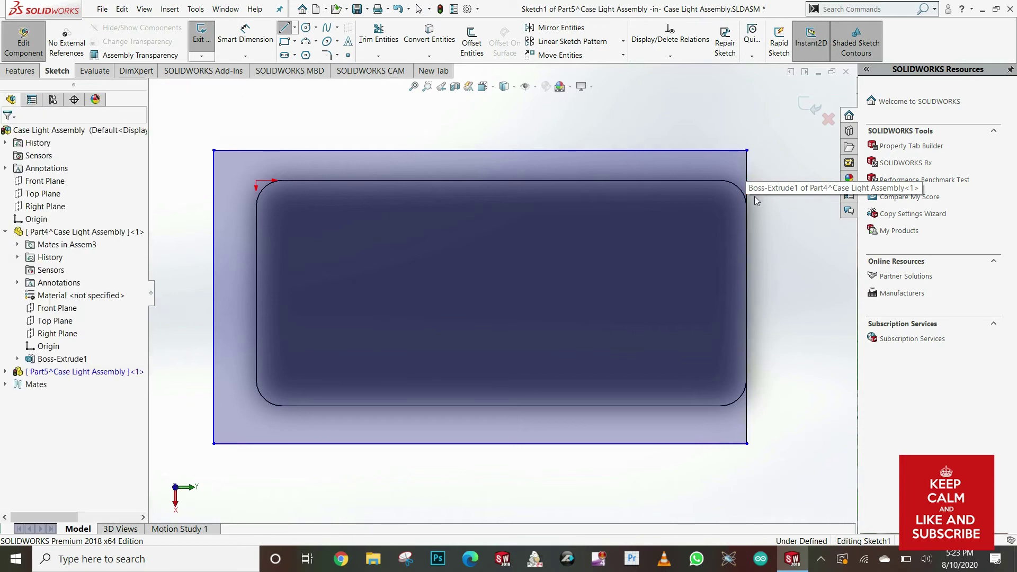
Sketch three connected construction lines just inside the rectangle, following its upper, closed-end and lower edges and ending on the collinear edge
click(295, 28)
click(298, 56)
click(747, 170)
click(229, 170)
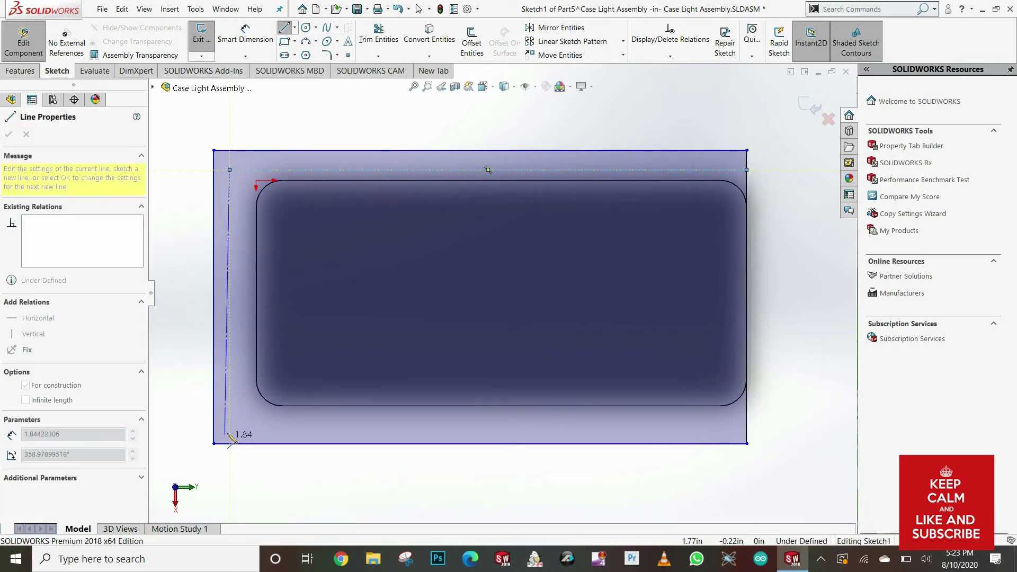
click(230, 425)
click(747, 425)
key(Escape)
Dimension the gap between the rectangle's lower long edge and the lower construction line
key(s)
click(294, 448)
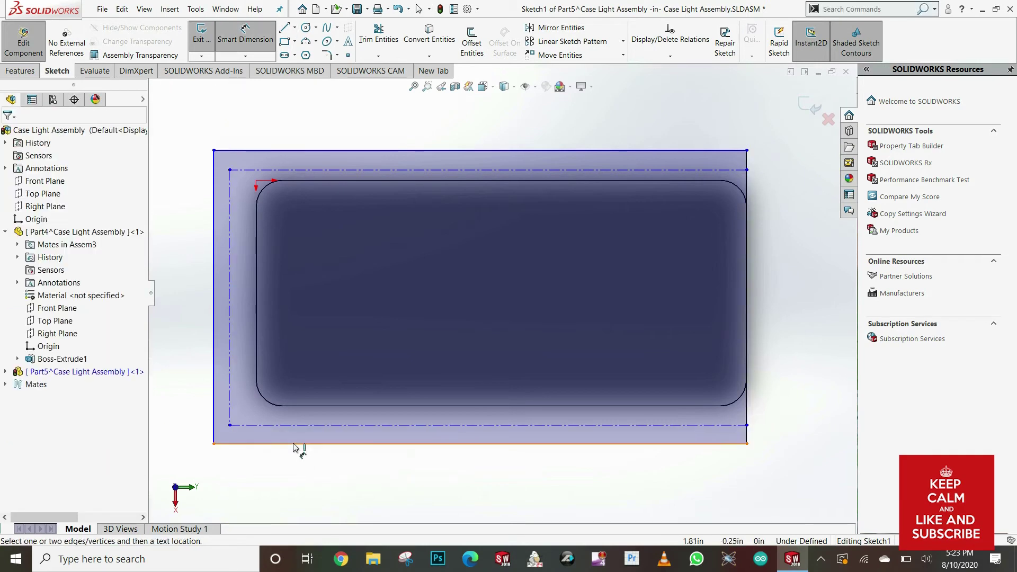
click(295, 444)
click(295, 444)
click(301, 467)
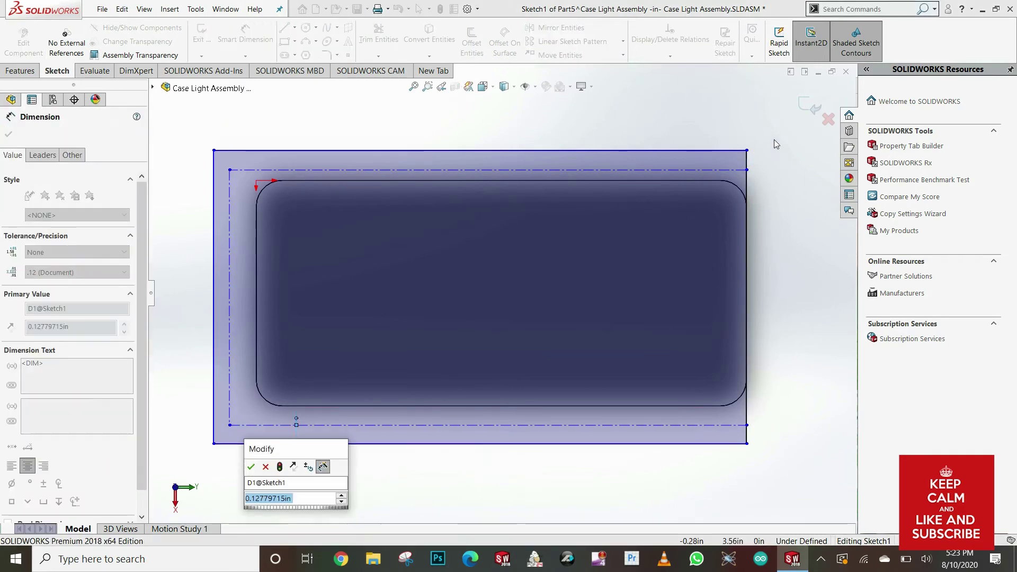
click(251, 467)
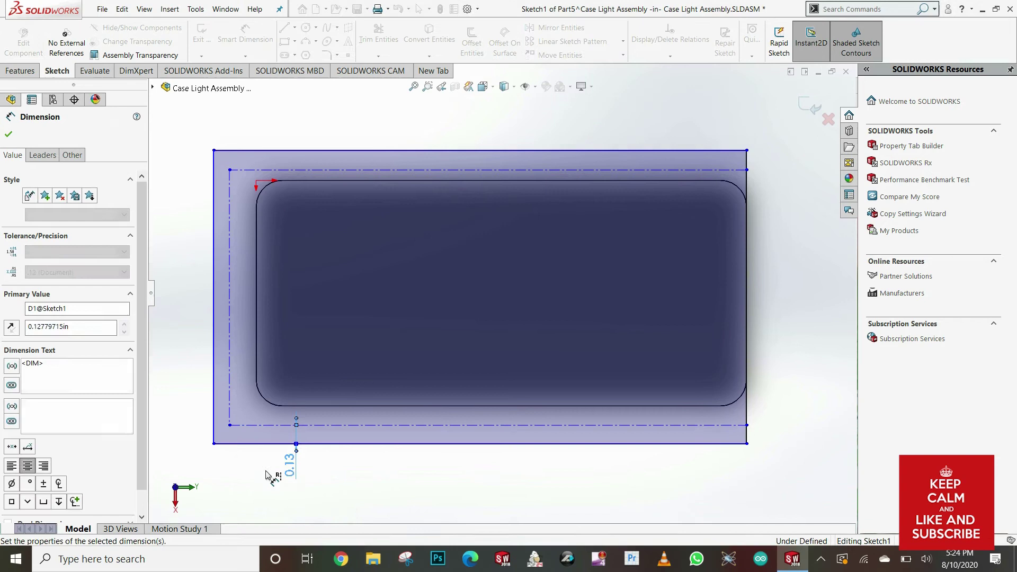
Set the document's unit system to MMGS (millimeter, gram, second)
click(468, 9)
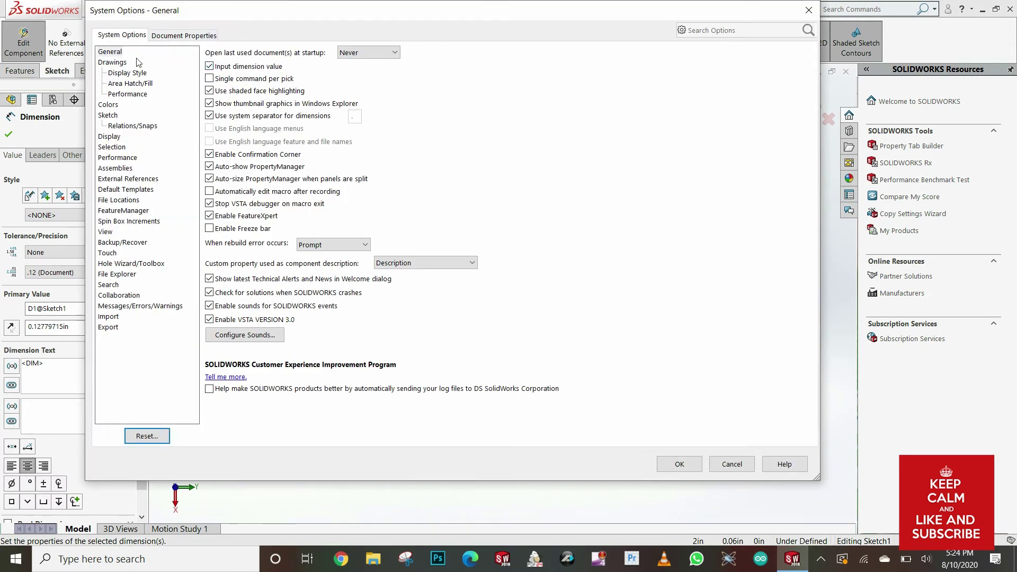
click(185, 35)
click(106, 136)
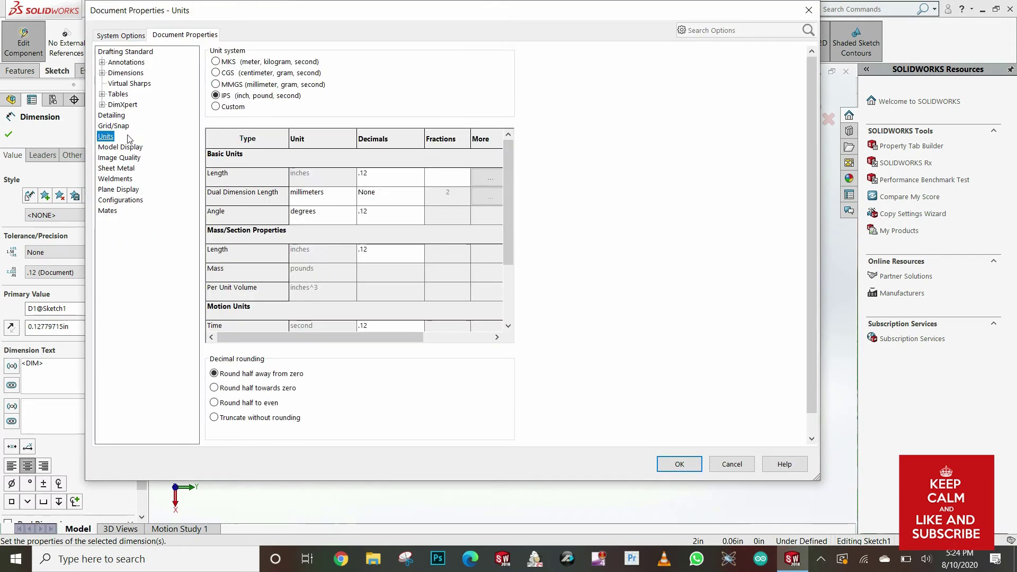
click(679, 464)
key(Escape)
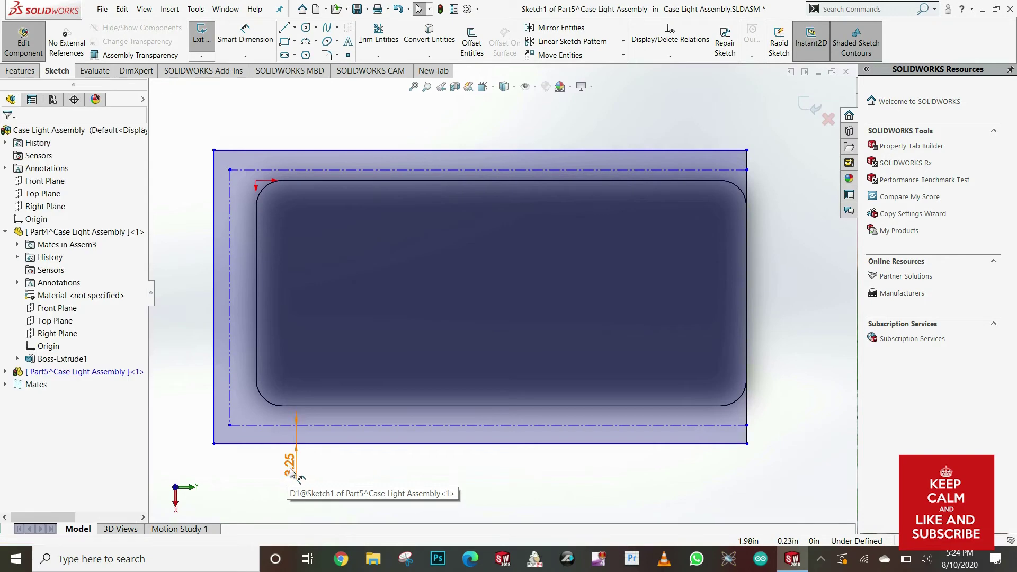
Set the lower gap to 3 mm and dimension the gap between the rectangle's free short edge and its construction line to 3 mm
double_click(291, 472)
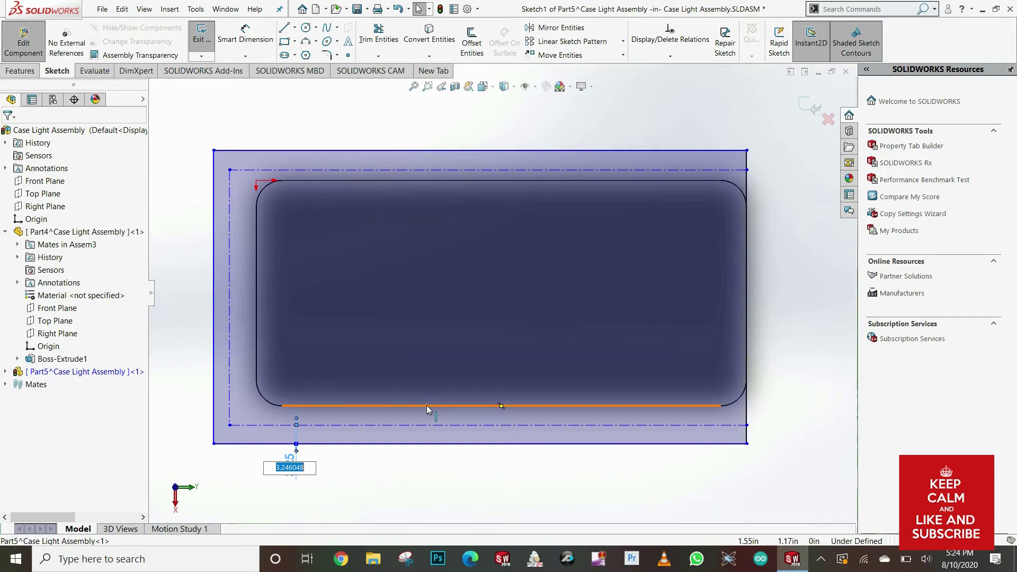
text(3)
key(Return)
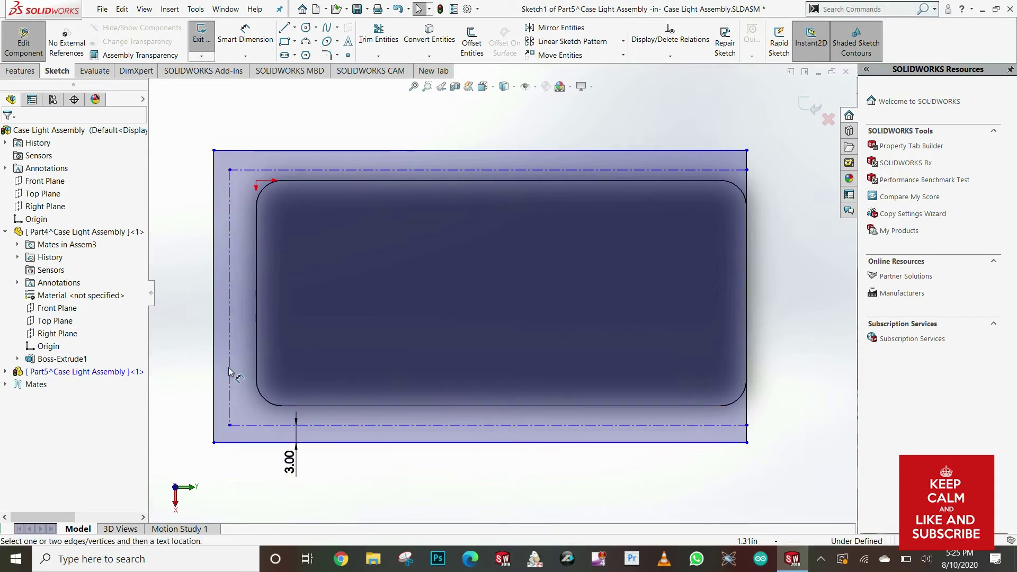
click(229, 367)
click(214, 363)
click(179, 340)
text(3)
key(Return)
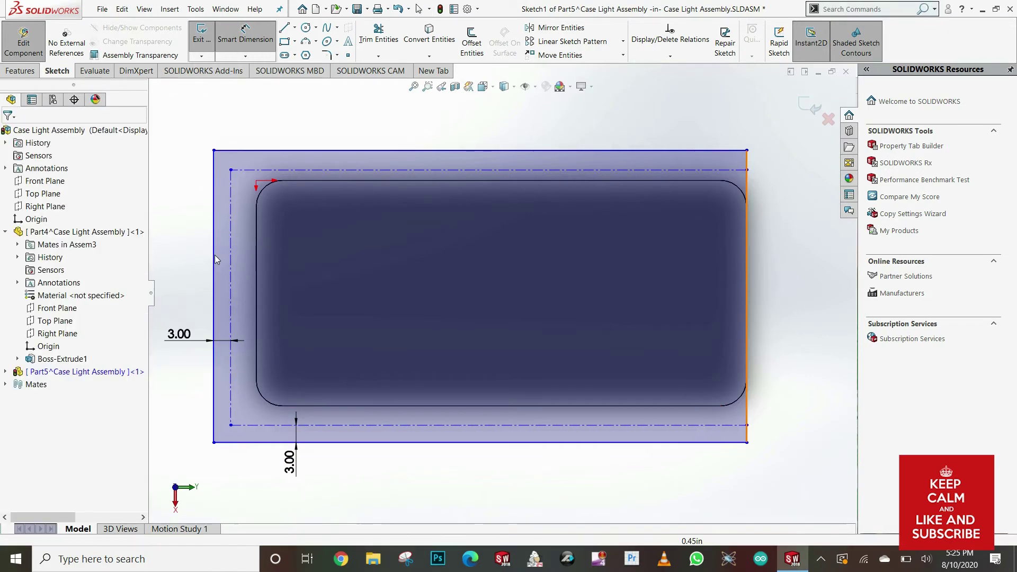
Dimension the gap between the rectangle's upper long edge and the upper construction line to 3 mm
click(307, 170)
click(312, 150)
click(325, 126)
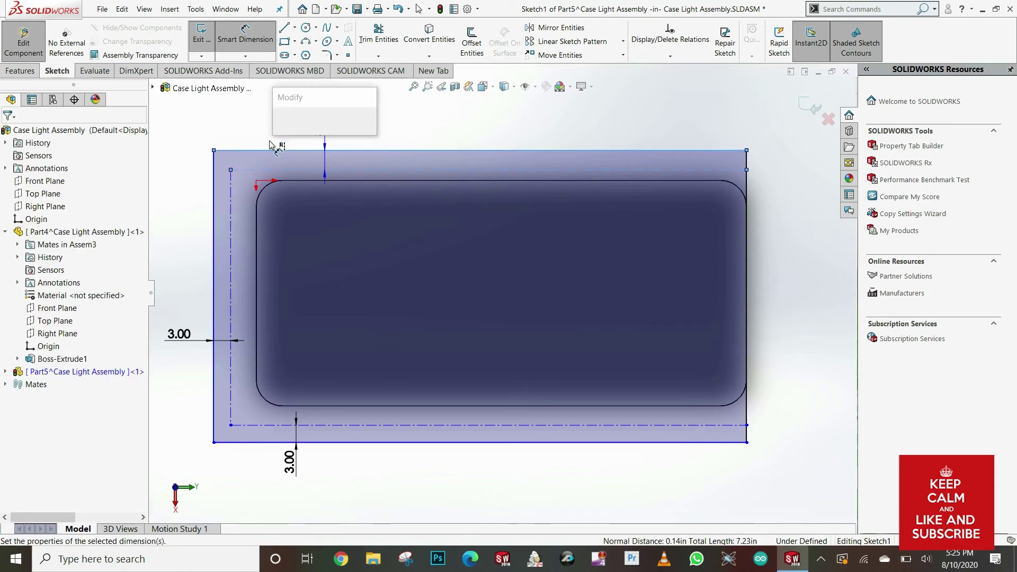
text(3)
key(Return)
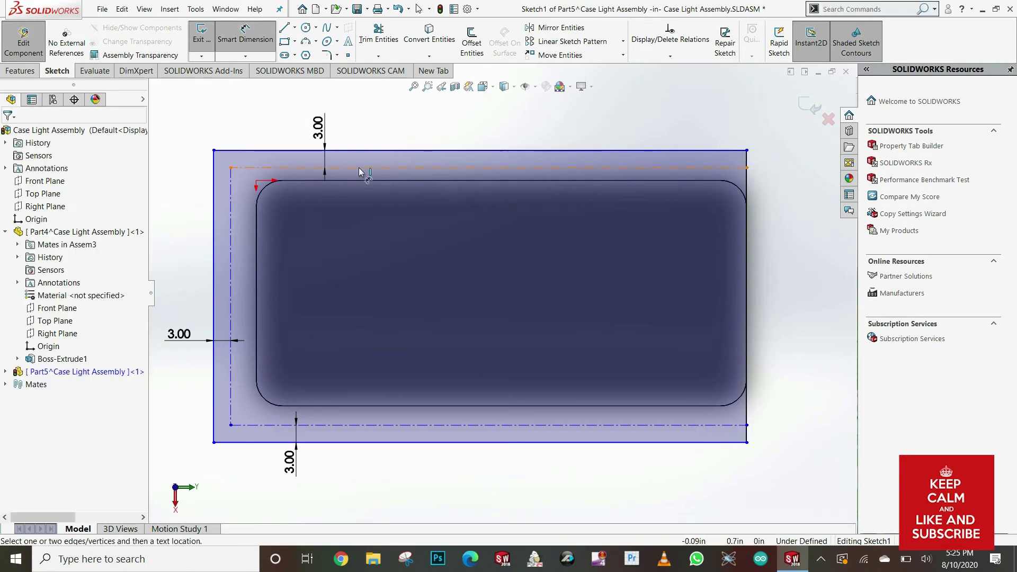
Dimension the upper construction line 2 mm from the plate's upper long edge
click(364, 168)
click(395, 151)
click(400, 133)
text(2)
key(Return)
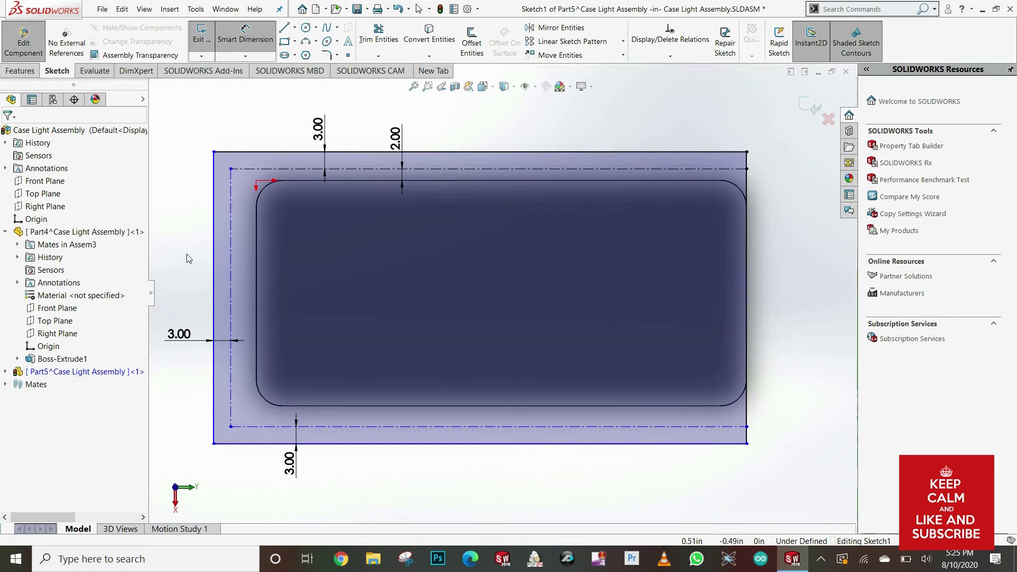
Dimension the short construction line 2 mm from the plate's adjacent end edge
key(Escape)
key(s)
click(248, 273)
click(232, 274)
click(256, 276)
click(243, 274)
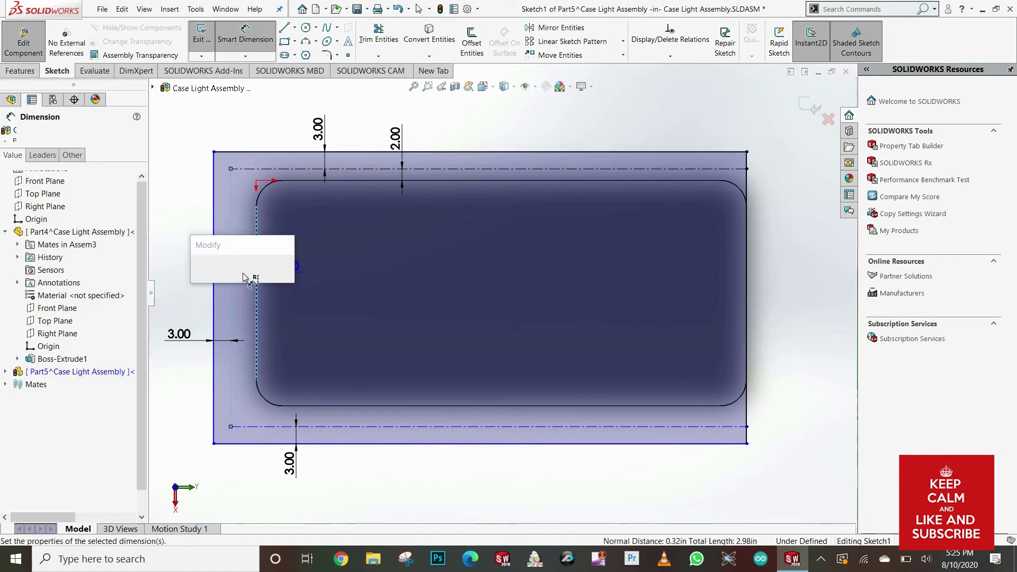
text(2)
key(Return)
Dimension the lower construction line 2 mm from the plate's lower long edge
click(378, 407)
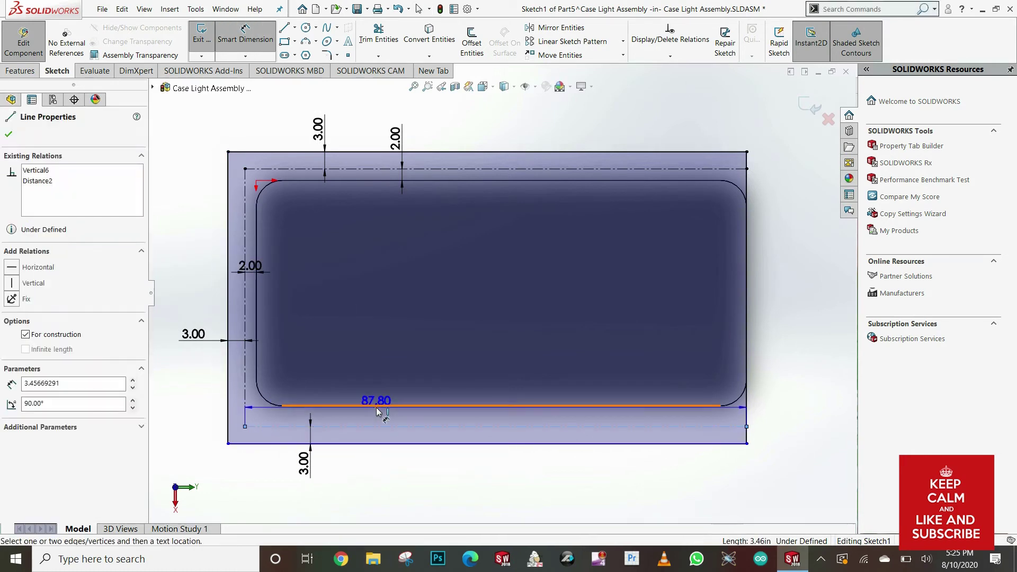
click(390, 427)
click(396, 464)
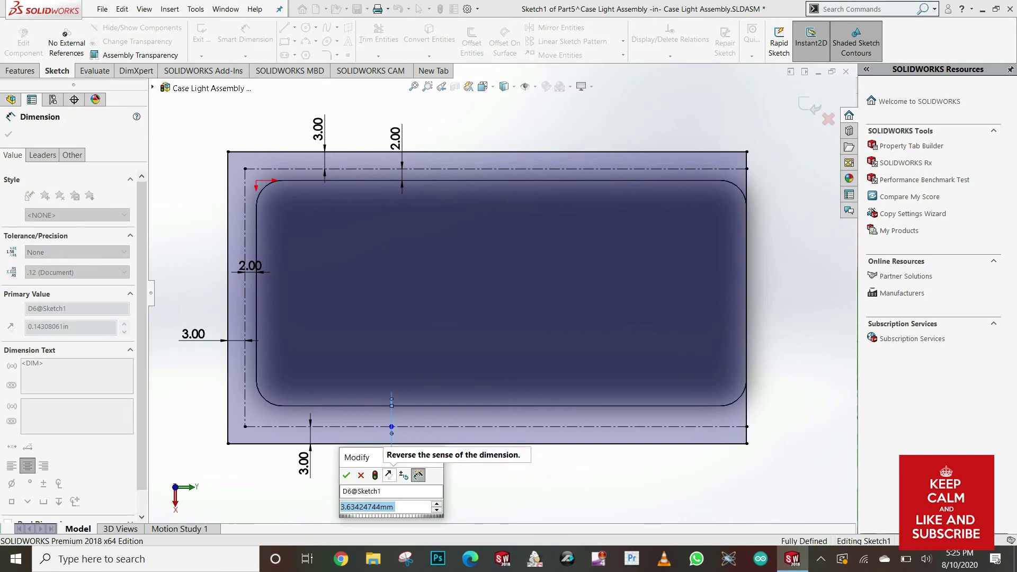
text(2)
key(Return)
key(Escape)
Delete the 2 mm dimension at the plate's end and make the short construction line collinear with that end edge
drag(248, 270, 171, 223)
key(Delete)
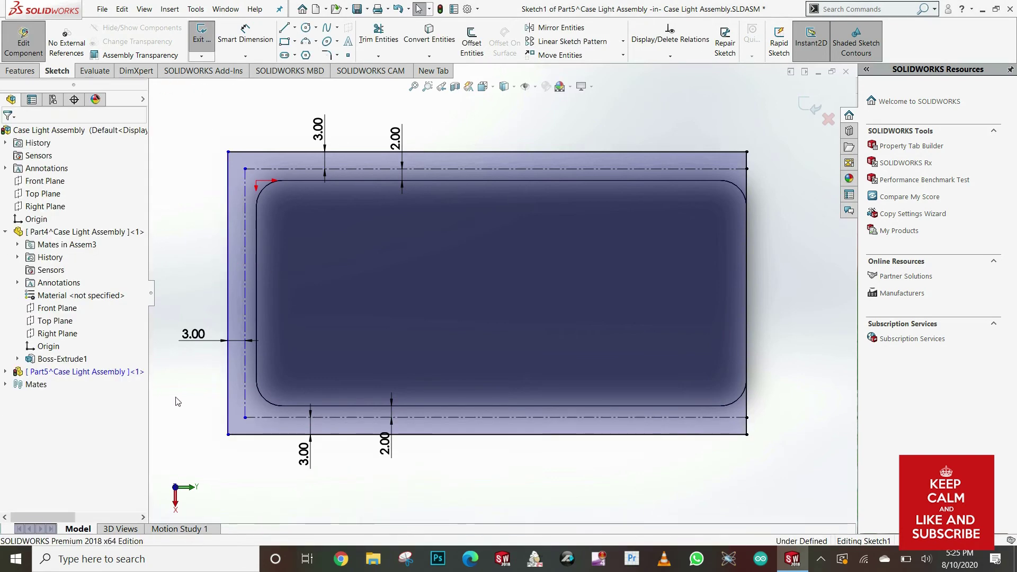
click(247, 312)
ctrl+click(258, 307)
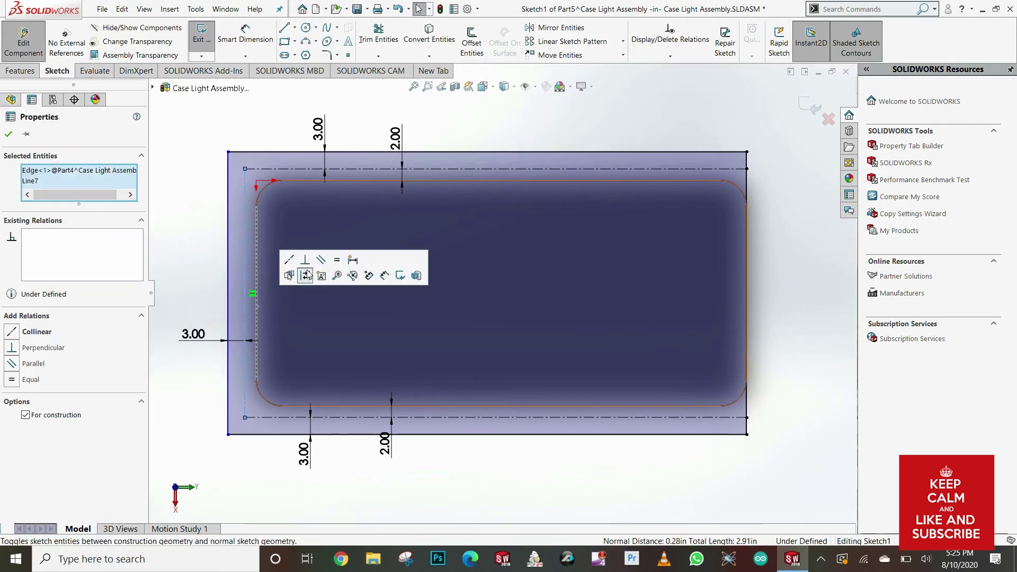
click(291, 275)
key(Escape)
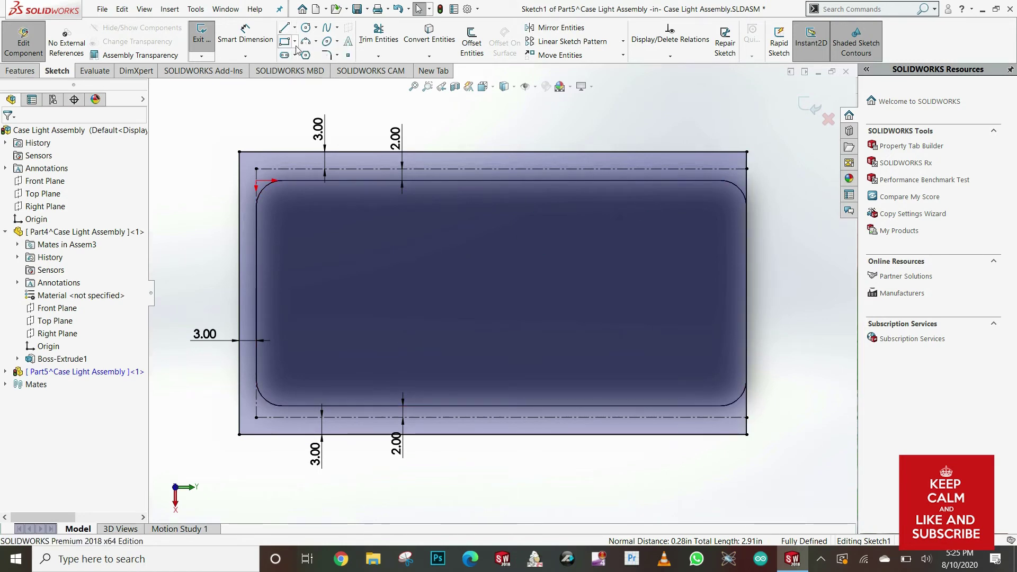
Sketch lines about 1.63 in along the plate's upper edge to its midpoint, across to the lower construction line, and back to the collinear edge
click(287, 31)
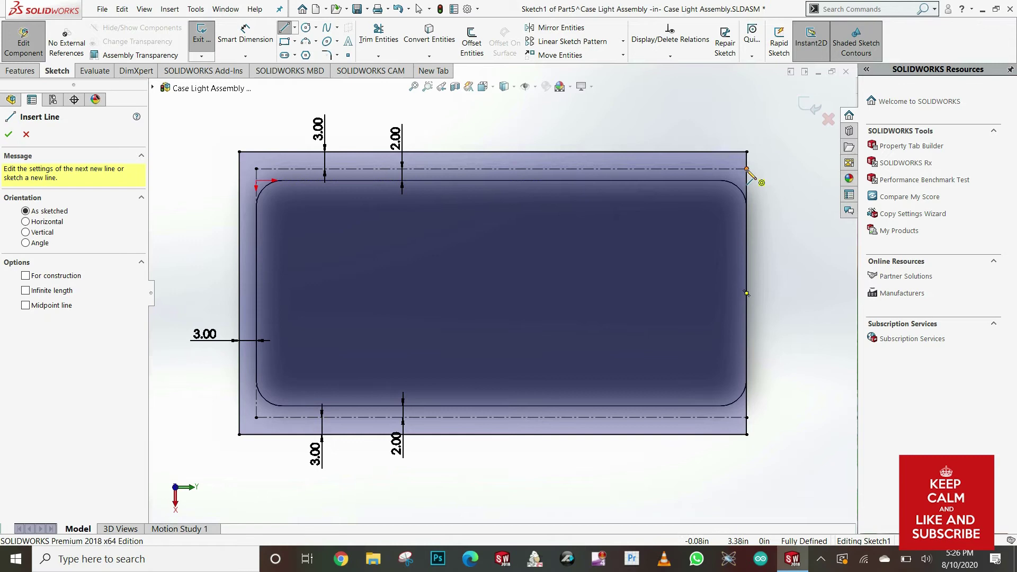
click(748, 181)
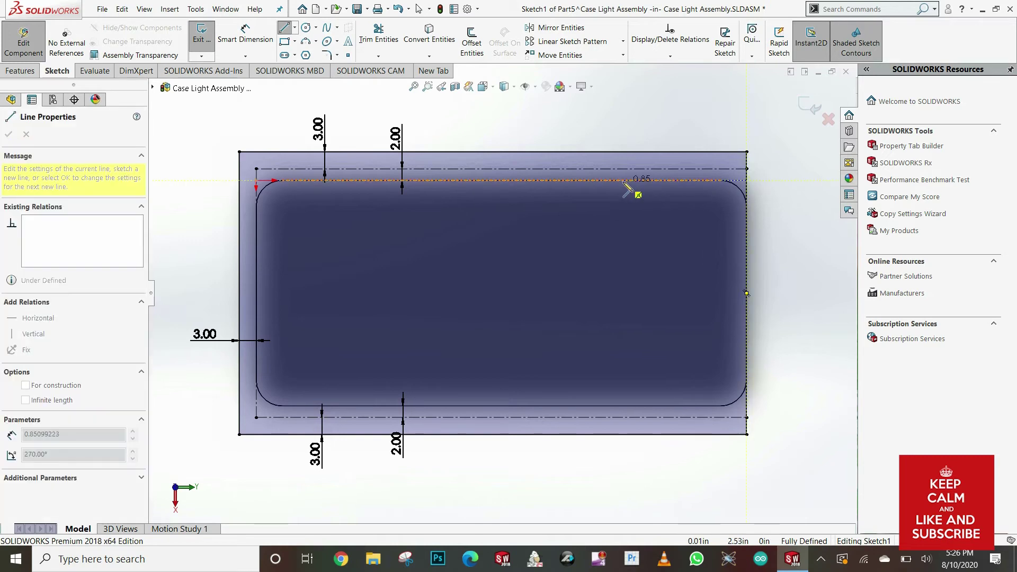
click(500, 181)
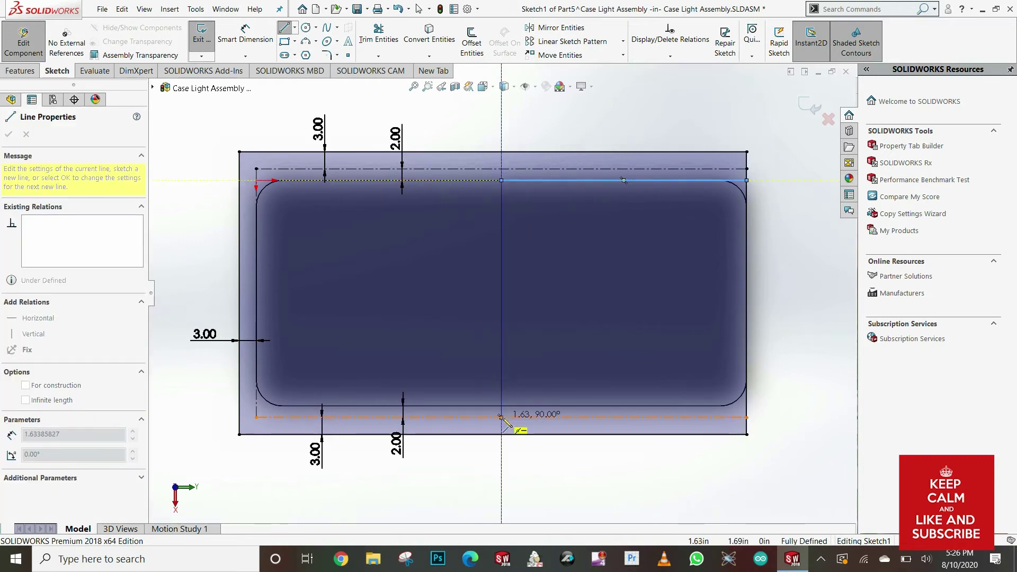
click(502, 417)
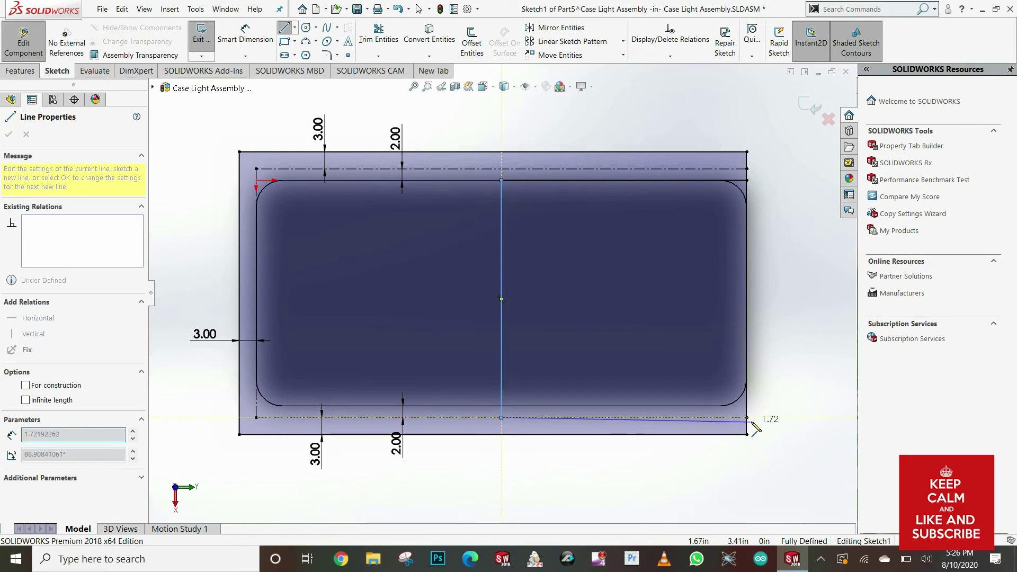
click(748, 418)
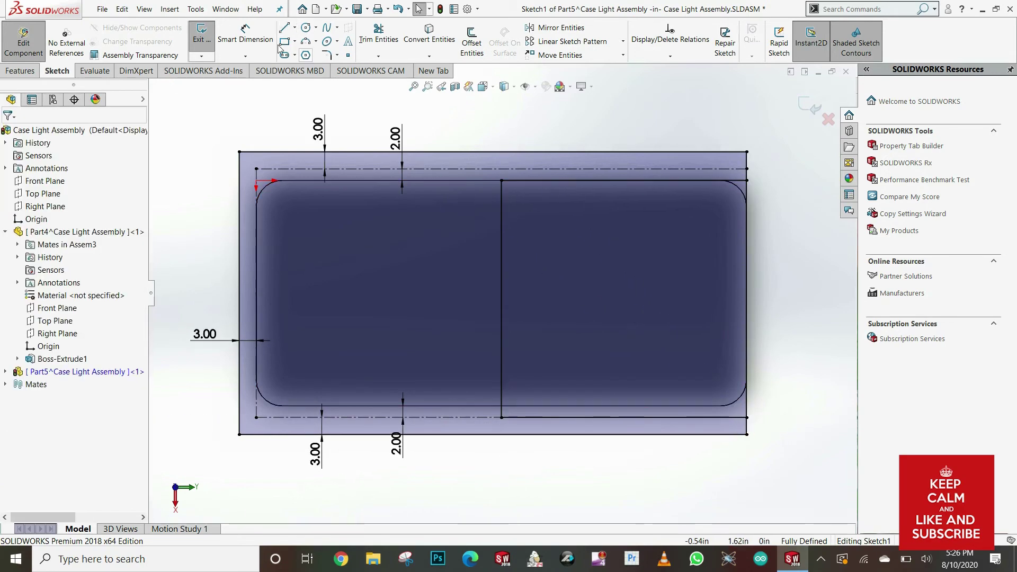
Sketch construction lines from the new upper line's midpoint to its inner corner and straight down to the lower line
click(285, 28)
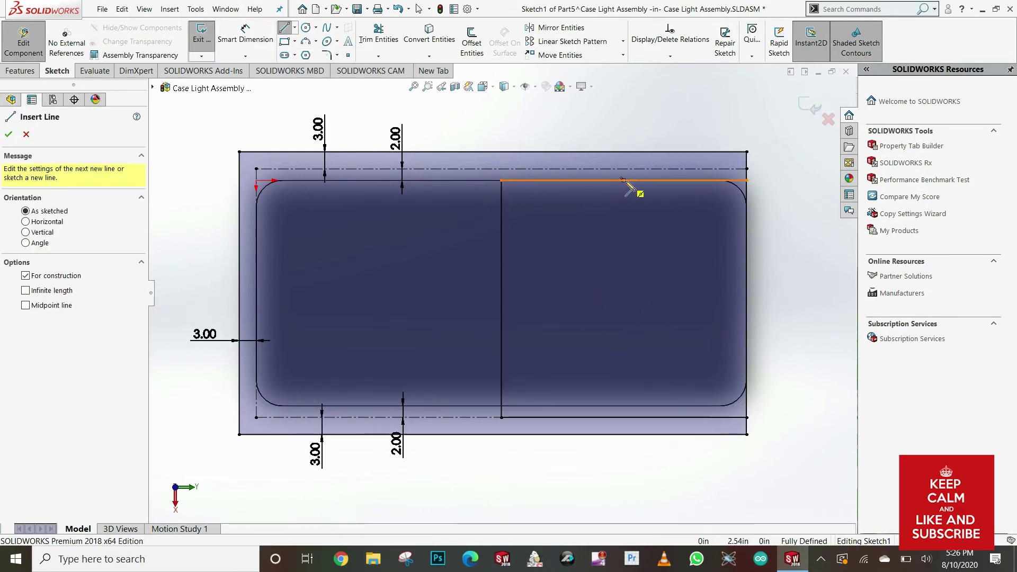
drag(624, 180, 502, 180)
key(Escape)
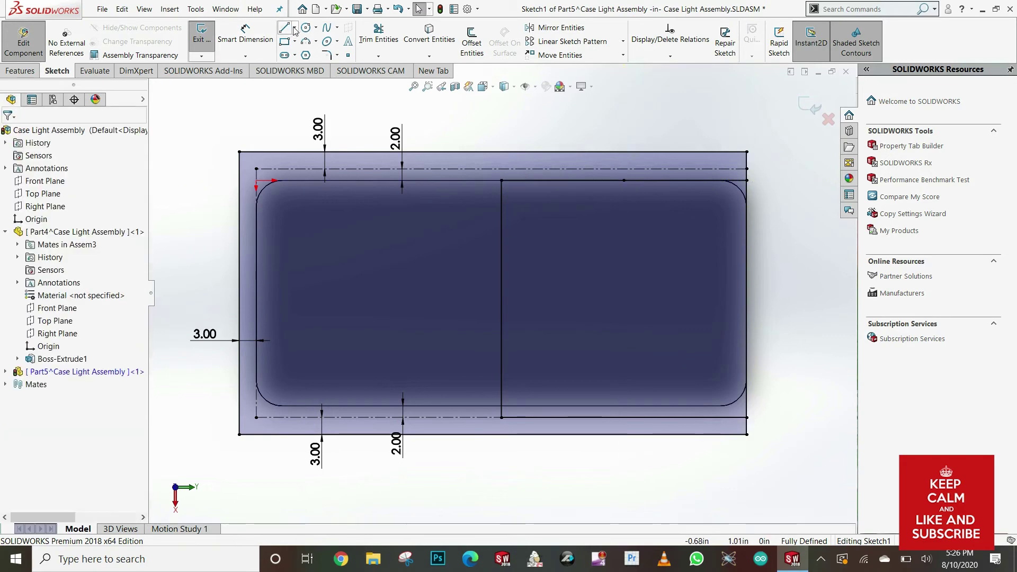
click(286, 28)
drag(624, 180, 624, 417)
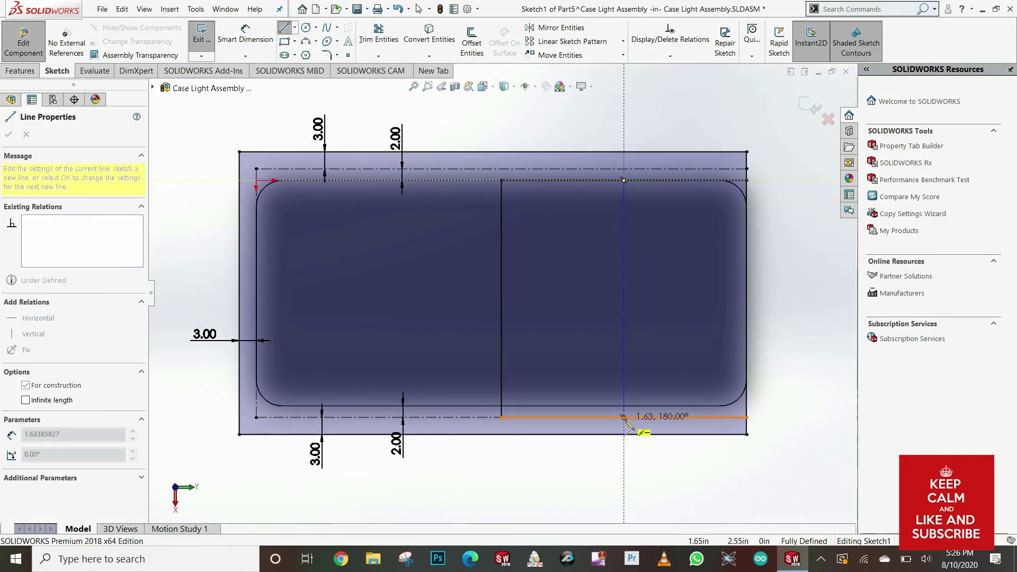
key(Escape)
Sketch a horizontal construction line from the vertical construction line's midpoint to the midpoint of the solid cross line
click(294, 27)
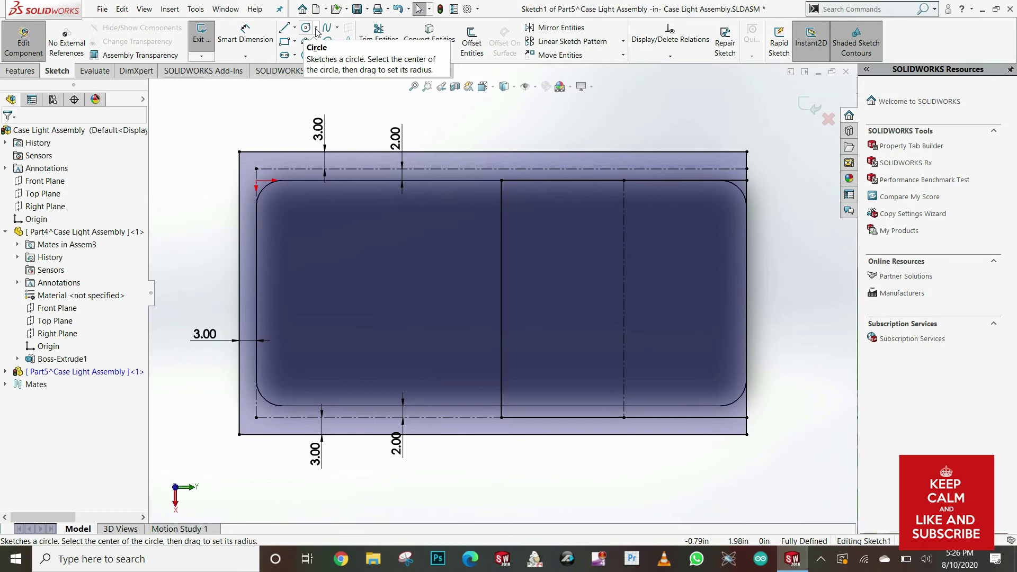
click(295, 27)
click(310, 55)
drag(624, 299, 502, 299)
Sketch a three-point arc from the plate's upper edge to its lower edge, bulging towards the solid cross line
click(306, 42)
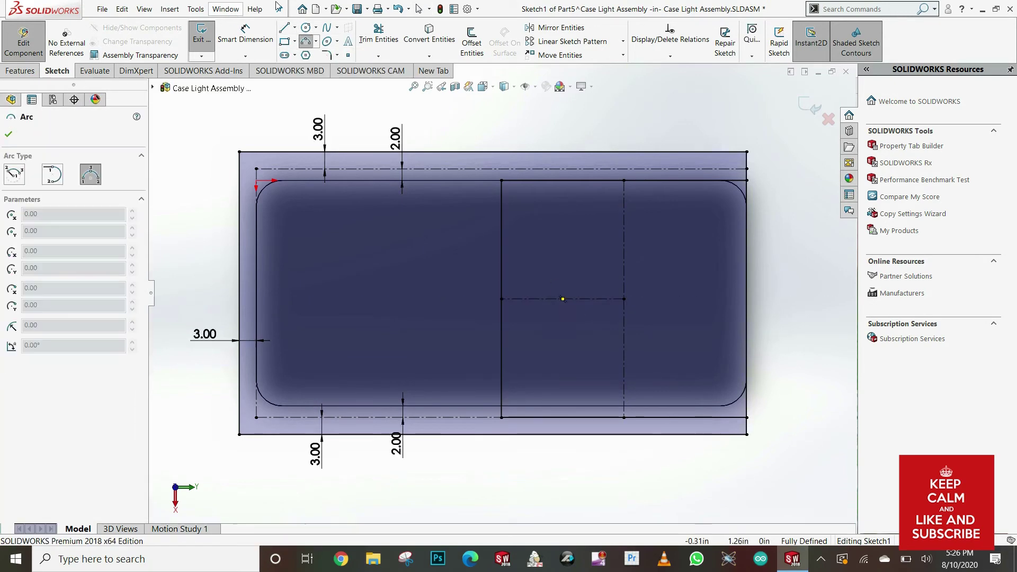
click(563, 299)
click(564, 181)
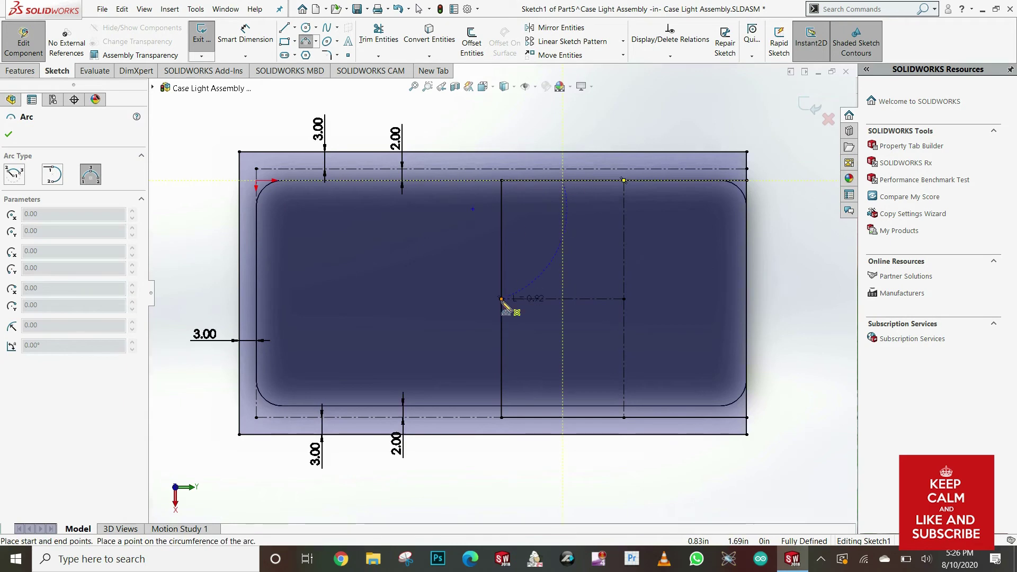
click(564, 406)
click(507, 298)
key(Escape)
Make the arc coincident with the horizontal construction line's endpoint on the solid cross line
scroll(517, 312, down, 2)
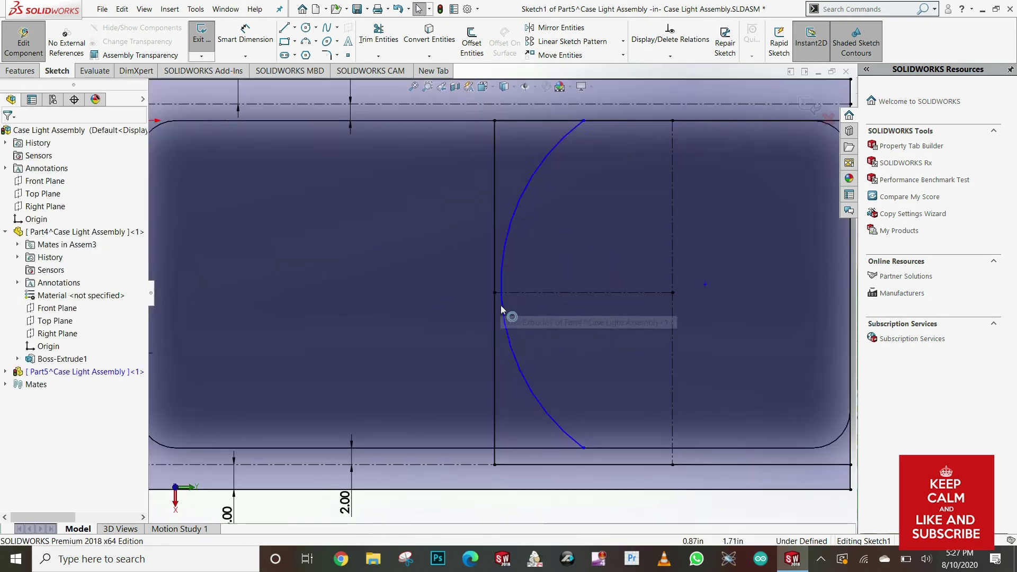
click(501, 302)
ctrl+click(496, 294)
ctrl+click(501, 298)
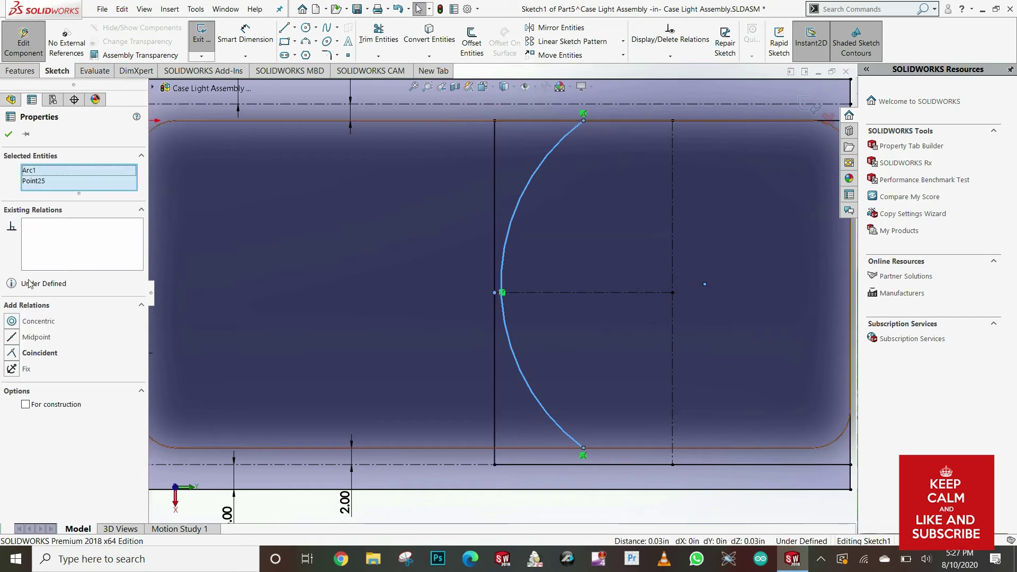
click(12, 353)
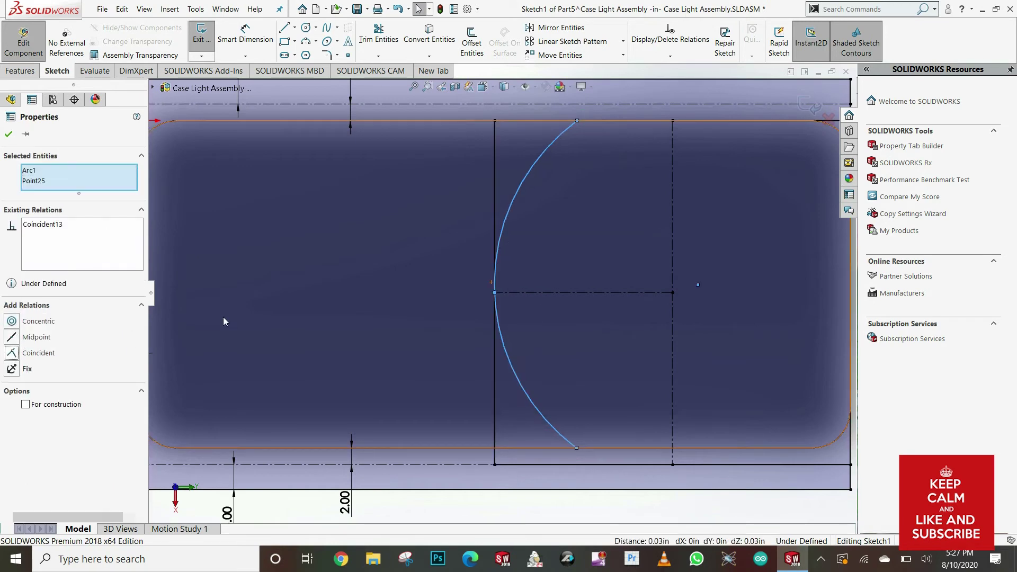
Make the arc tangent to the plate's upper and lower edges and exit the sketch
click(567, 136)
ctrl+click(599, 121)
click(12, 322)
click(505, 500)
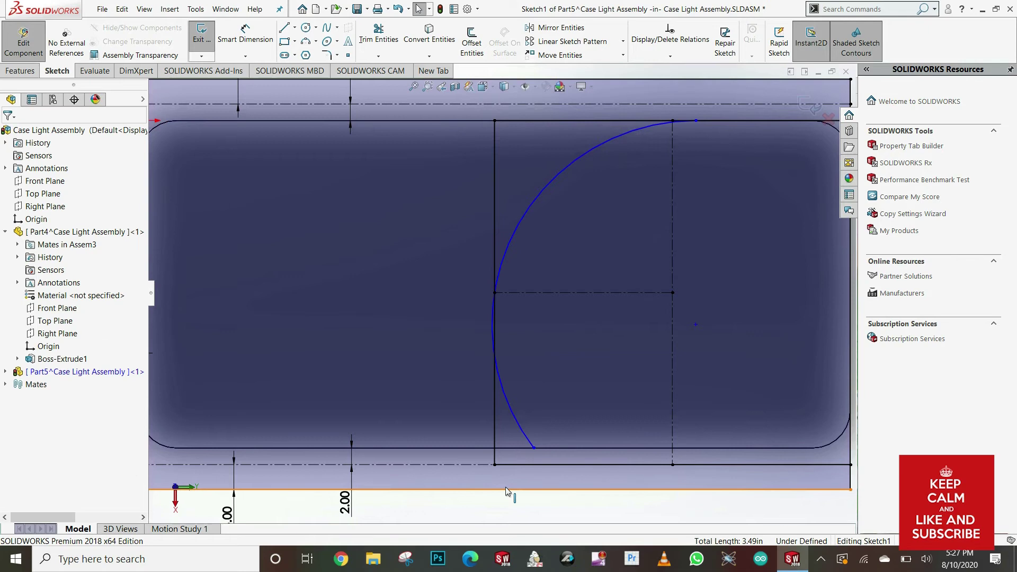
click(518, 424)
ctrl+click(590, 447)
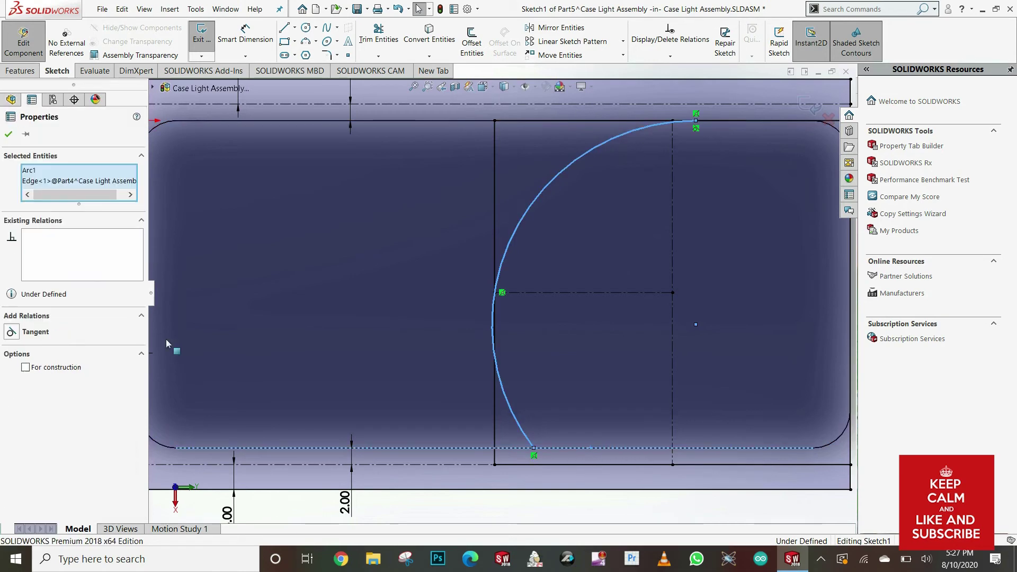
click(13, 333)
key(f)
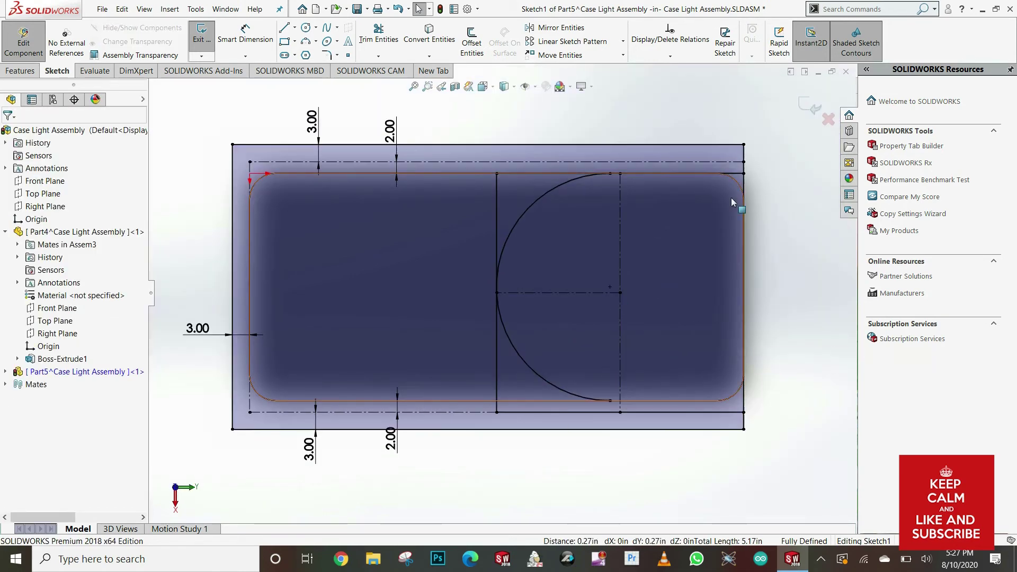
mouse_move(669, 326)
middle_down()
mouse_move(635, 186)
mouse_move(561, 297)
mouse_move(482, 277)
middle_up()
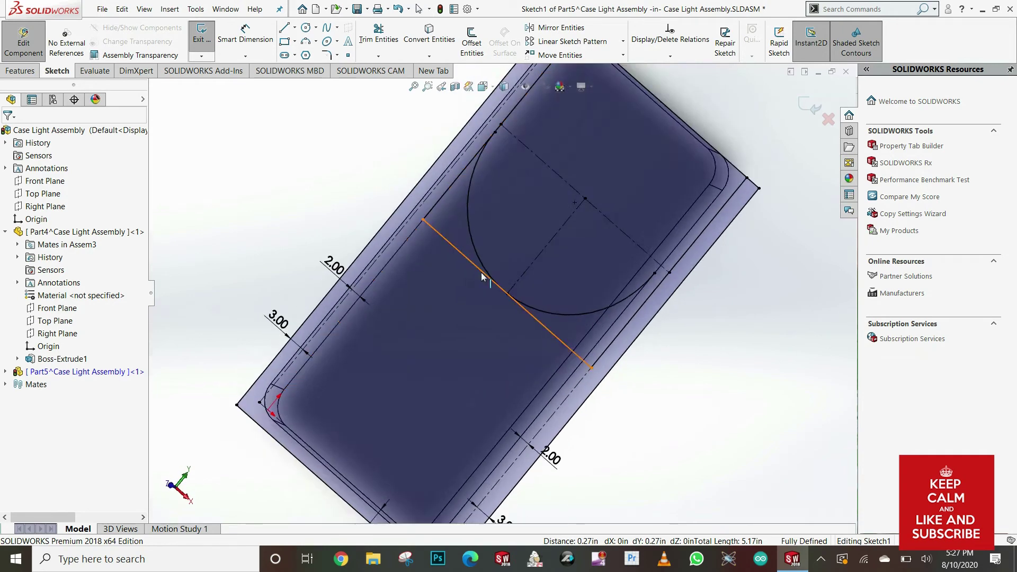
scroll(474, 284, up, 1)
click(816, 109)
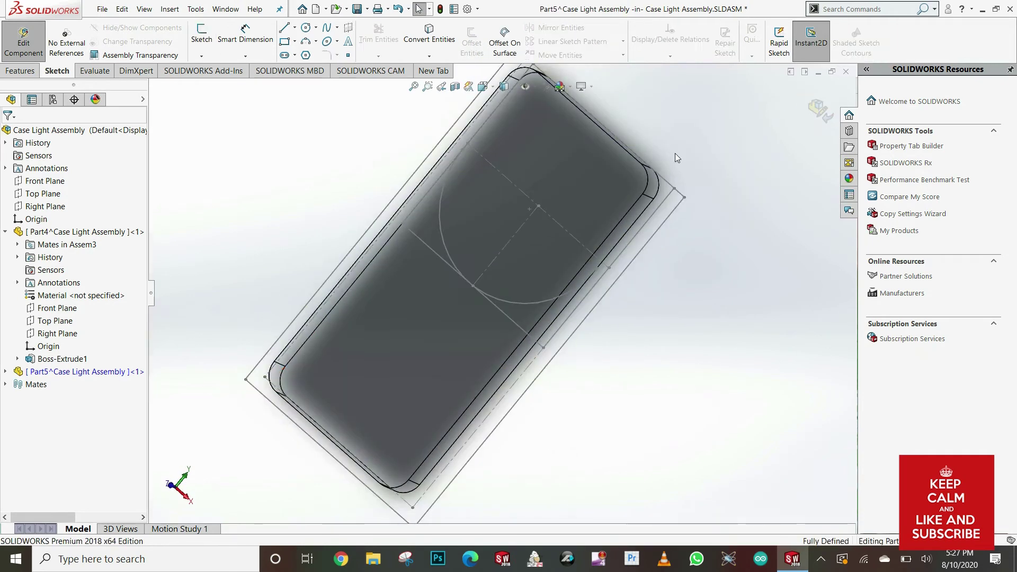
click(39, 71)
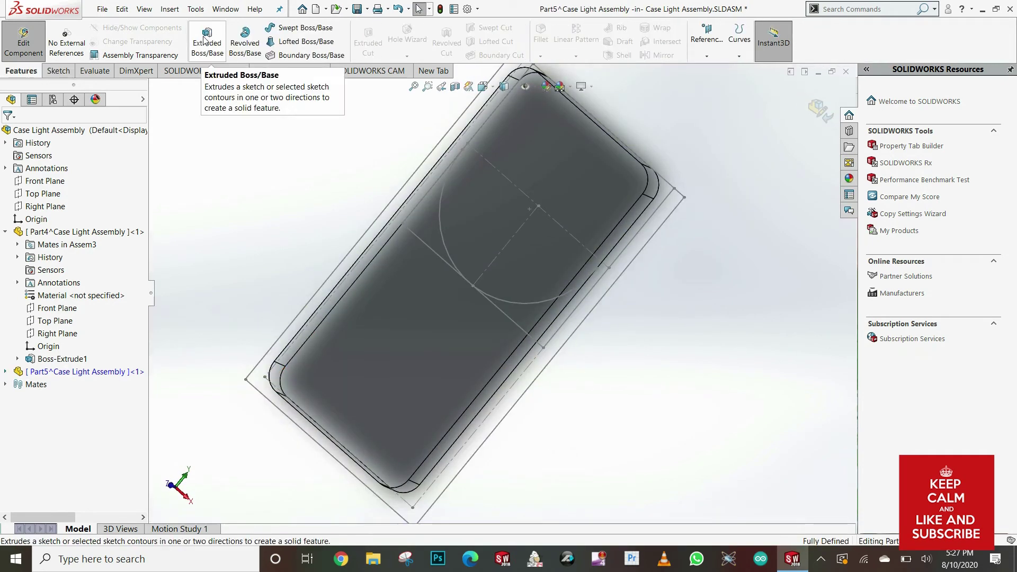
click(207, 40)
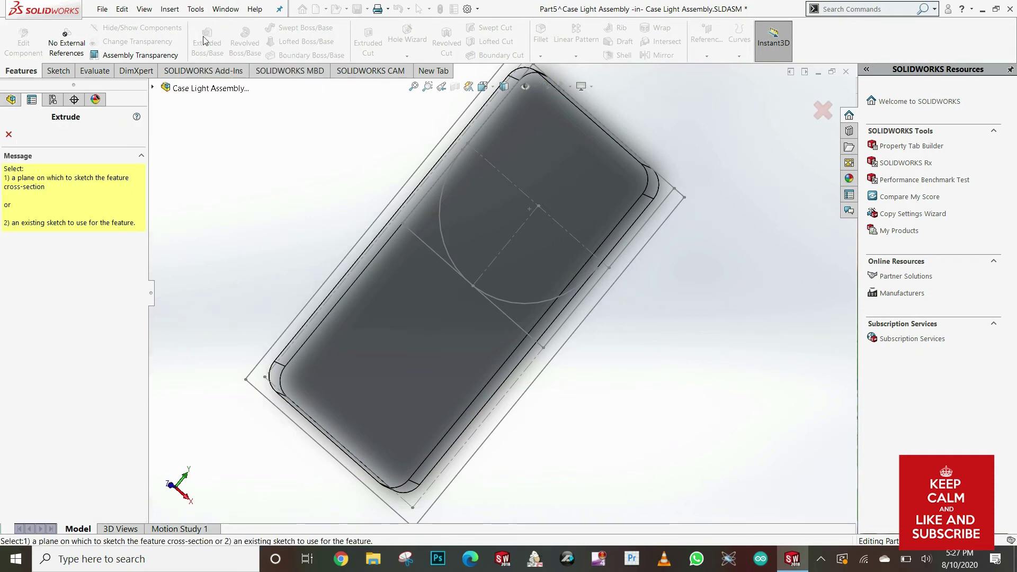
key(Escape)
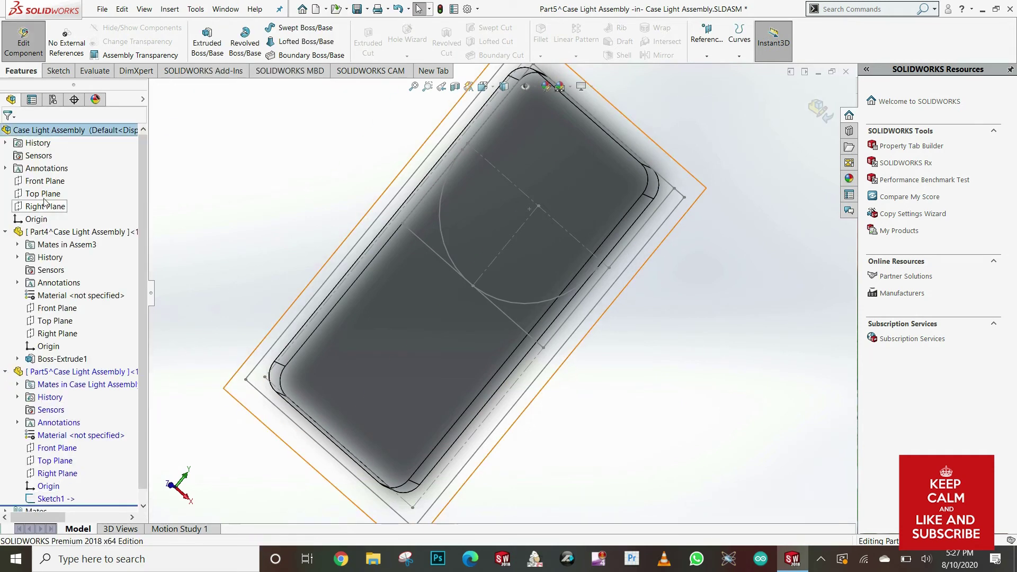
Sketch lines on the assembly's Top Plane from the outline's upper corner to the plate edge and down to the arc's end
right_click(45, 196)
click(54, 179)
click(484, 86)
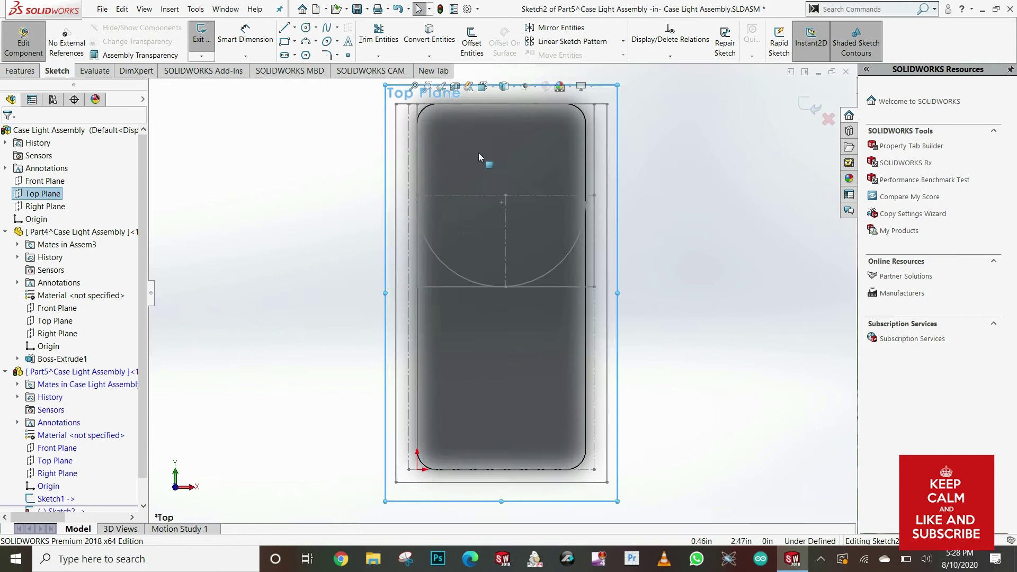
key(l)
click(418, 106)
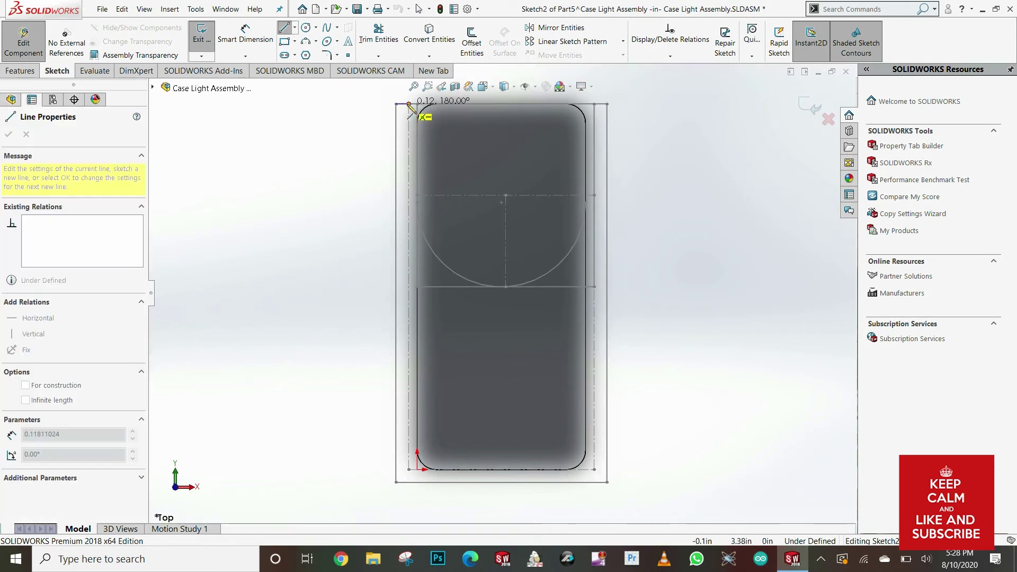
click(418, 202)
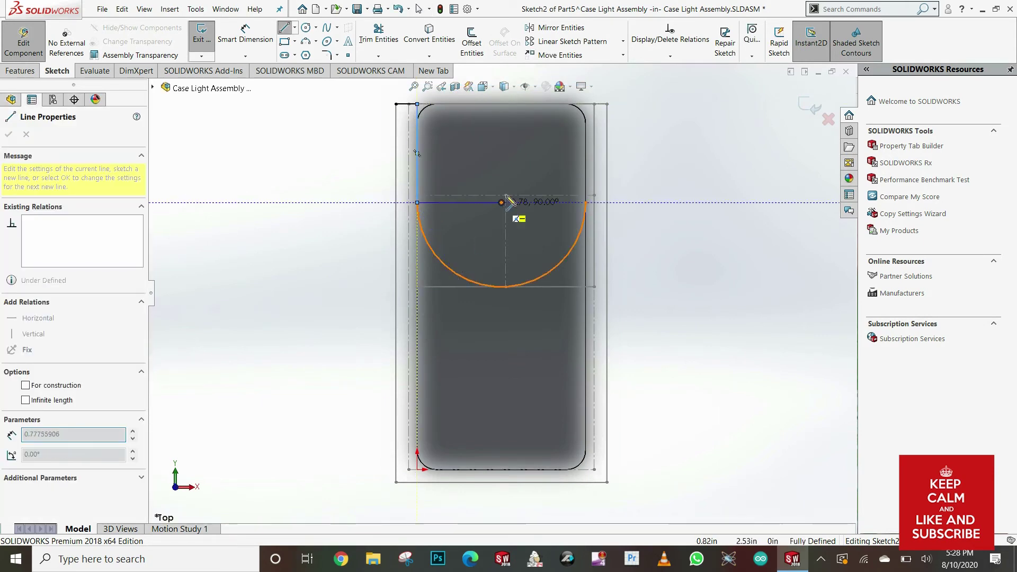
key(Escape)
Convert the arc into the sketch and draw lines from the plate's other upper corner outward and down the outline's outer edge
click(443, 266)
click(429, 35)
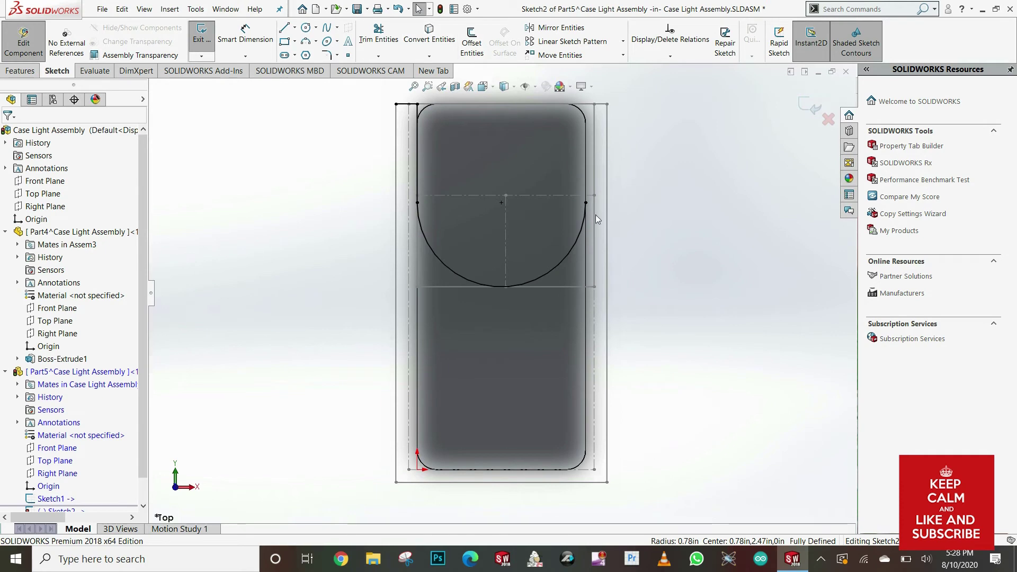
key(l)
click(586, 104)
click(608, 105)
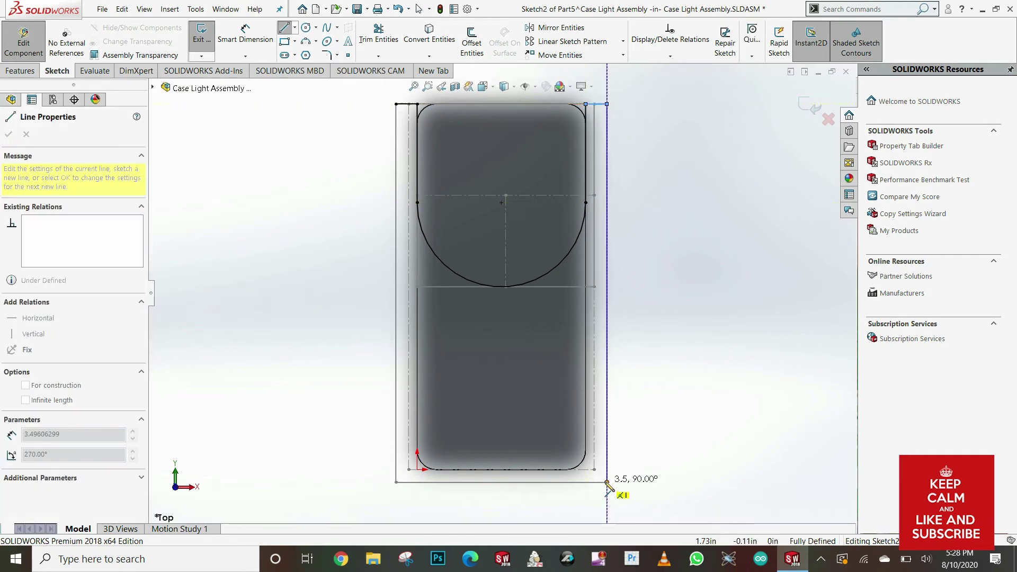
click(607, 482)
key(Escape)
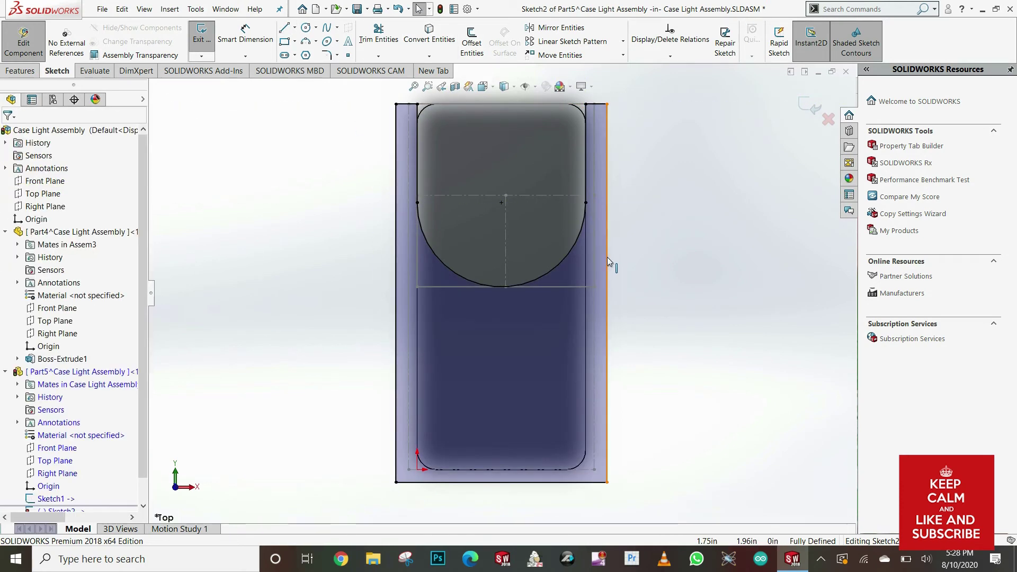
Exit the Top Plane sketch and discard its changes
mouse_move(621, 211)
middle_down()
mouse_move(494, 242)
mouse_move(506, 235)
middle_up()
click(828, 119)
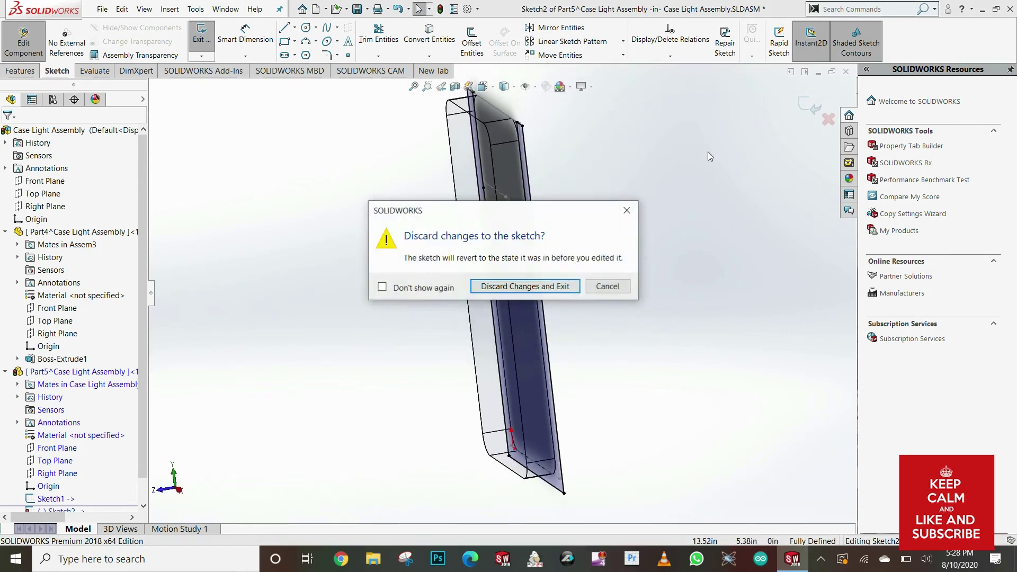
click(530, 289)
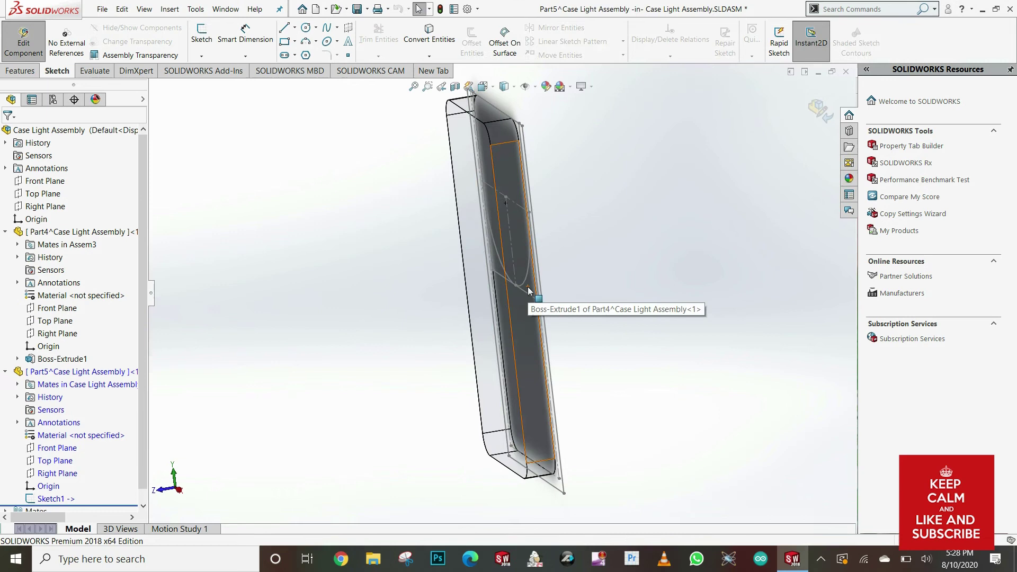
Sketch a corner rectangle on the assembly's Top Plane between opposite outer corners of the existing outline
click(483, 86)
click(292, 360)
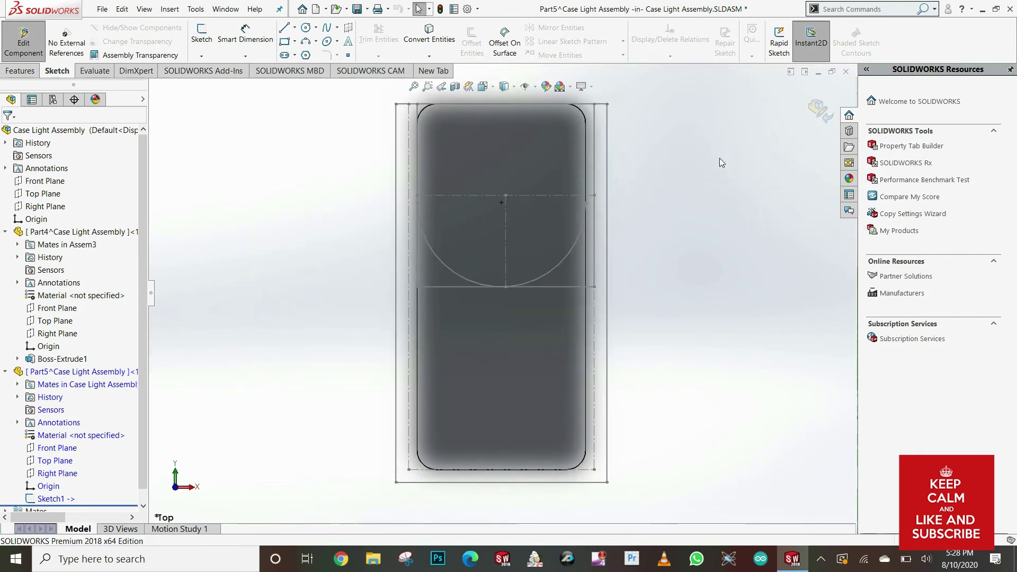
scroll(44, 487, down, 1)
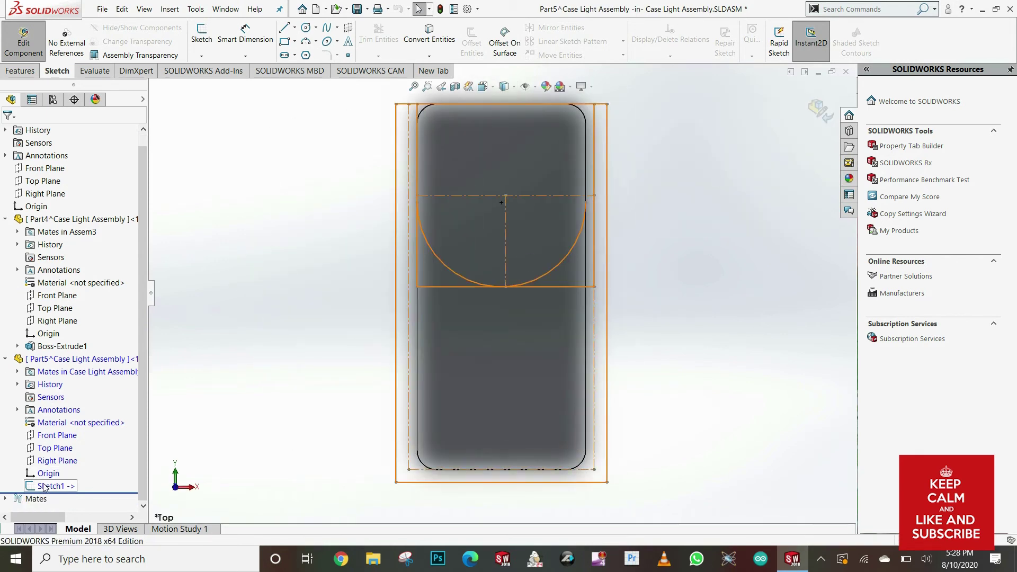
right_click(52, 185)
click(66, 165)
key(l)
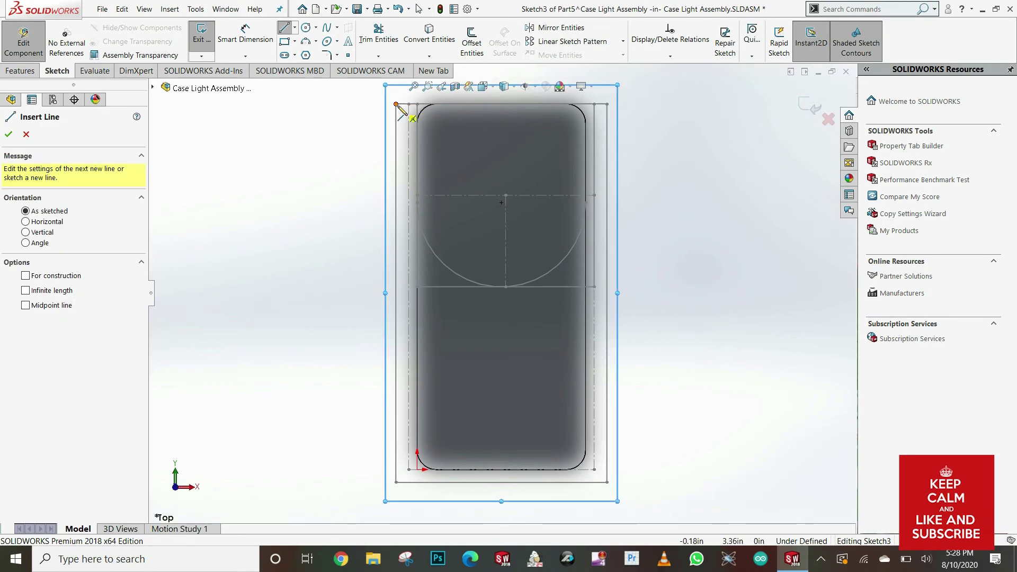
key(s)
click(406, 238)
click(396, 104)
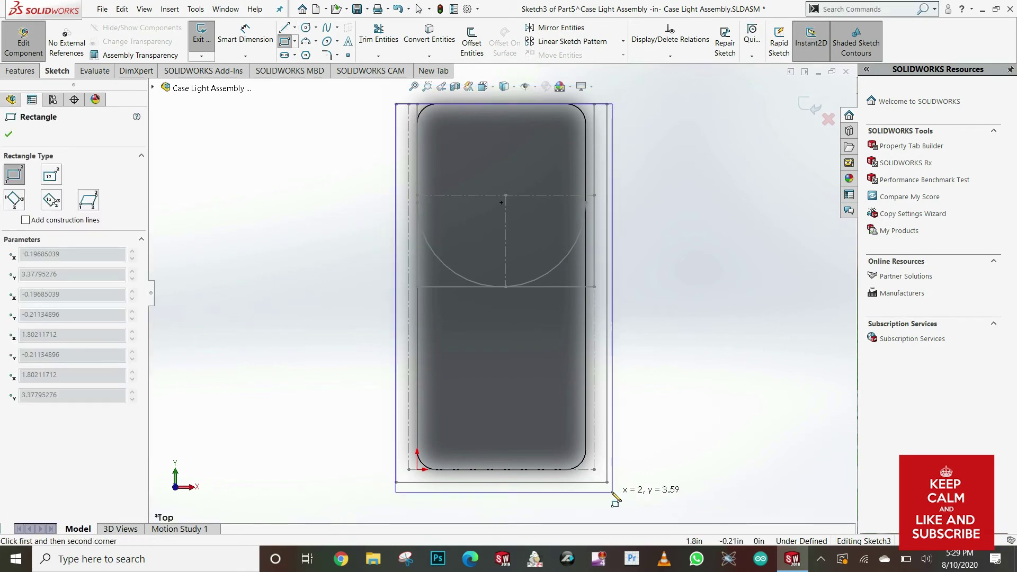
click(607, 482)
Extrude the rectangle 3 mm in the reversed direction, away from the rounded plate
middle_drag(616, 235, 461, 440)
scroll(425, 328, down, 5)
scroll(425, 327, up, 3)
middle_drag(644, 90, 595, 106)
scroll(594, 106, down, 3)
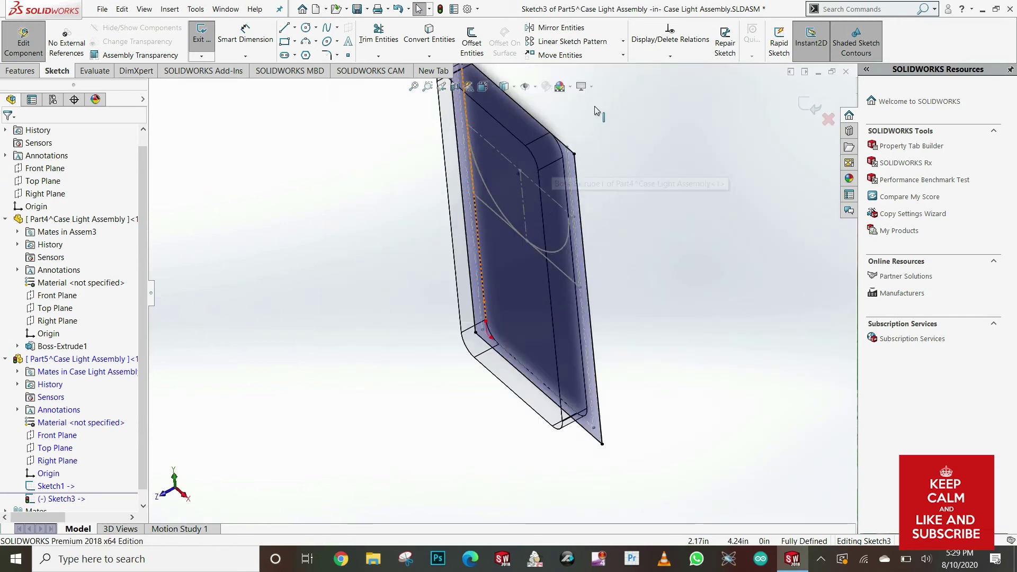
scroll(587, 158, up, 1)
click(20, 71)
click(207, 40)
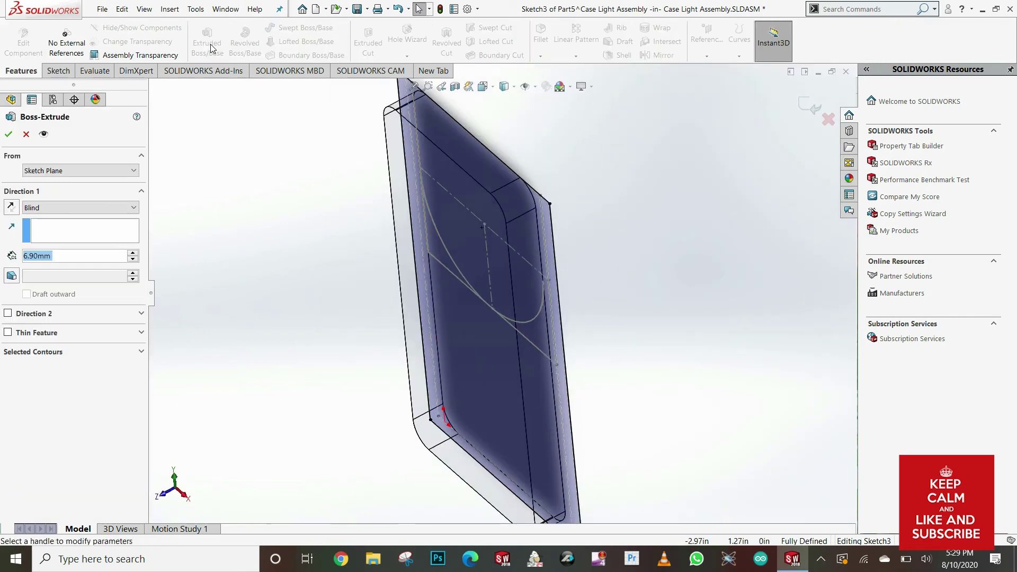
click(11, 208)
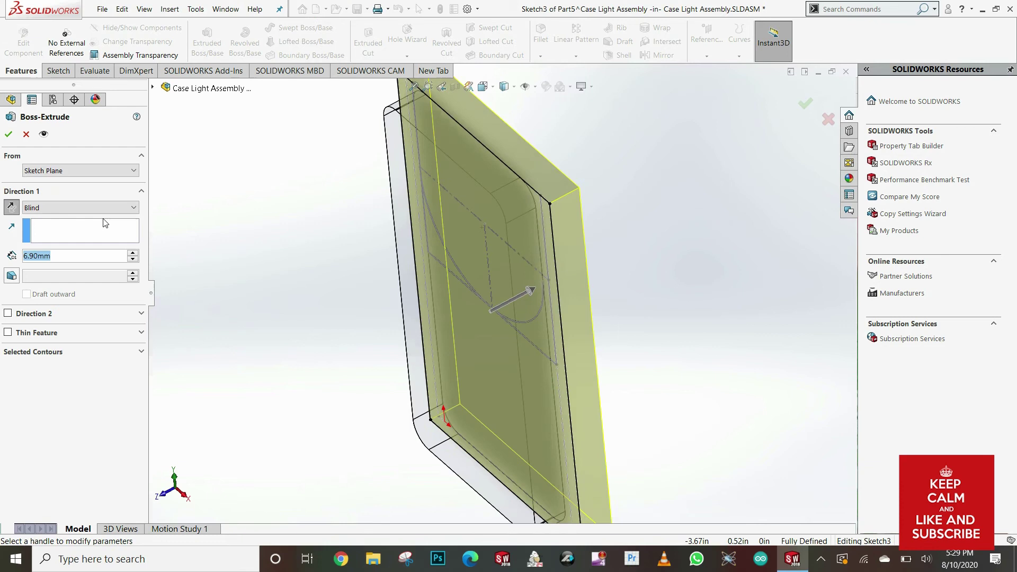
text(3)
key(Return)
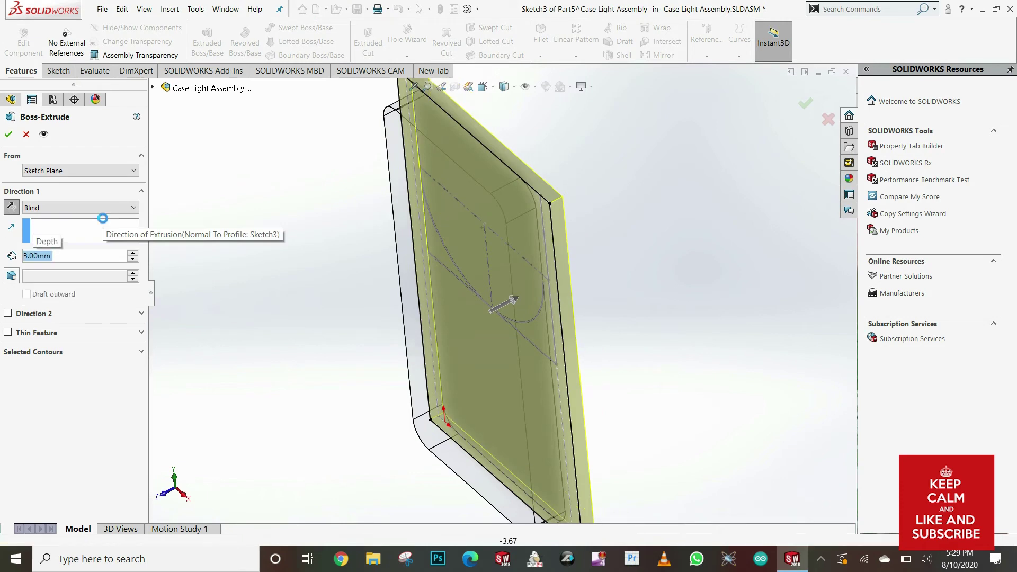
key(Return)
Sketch a corner rectangle on the extrusion's plate-side face, spanning its opposite outer corners
scroll(551, 214, down, 2)
right_click(540, 222)
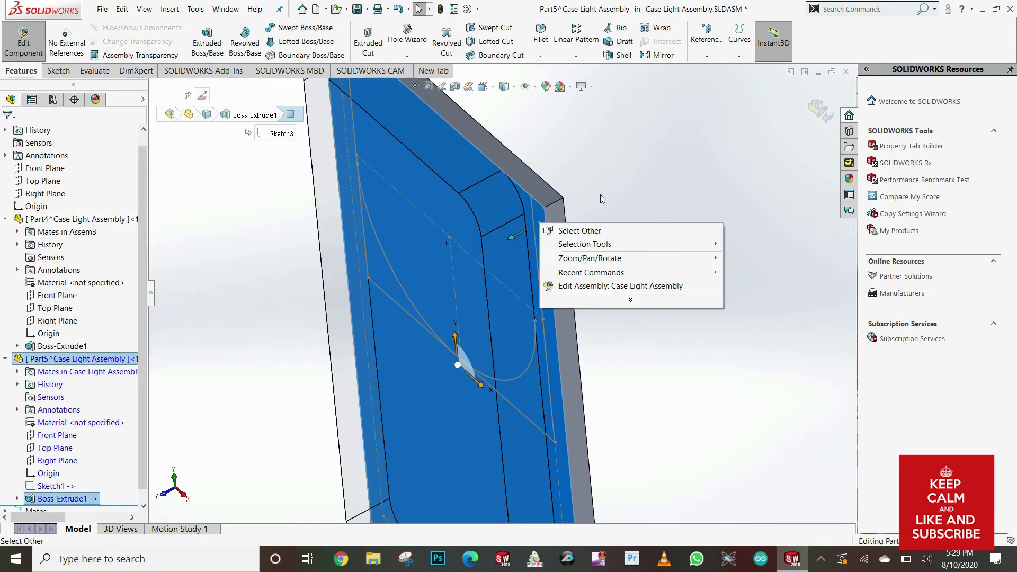
click(600, 195)
middle_drag(530, 209, 552, 192)
click(552, 192)
click(545, 100)
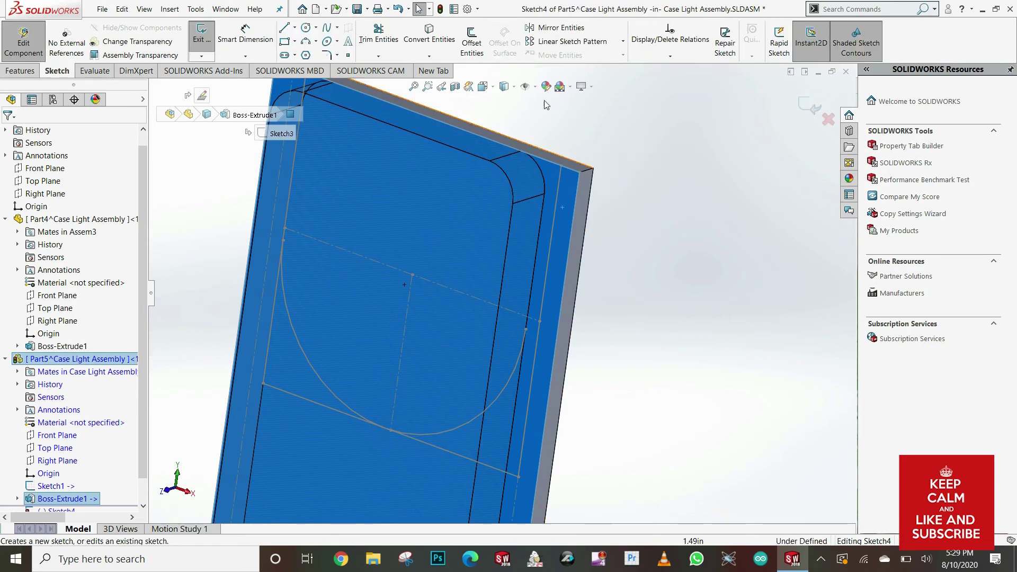
click(493, 90)
click(384, 245)
key(s)
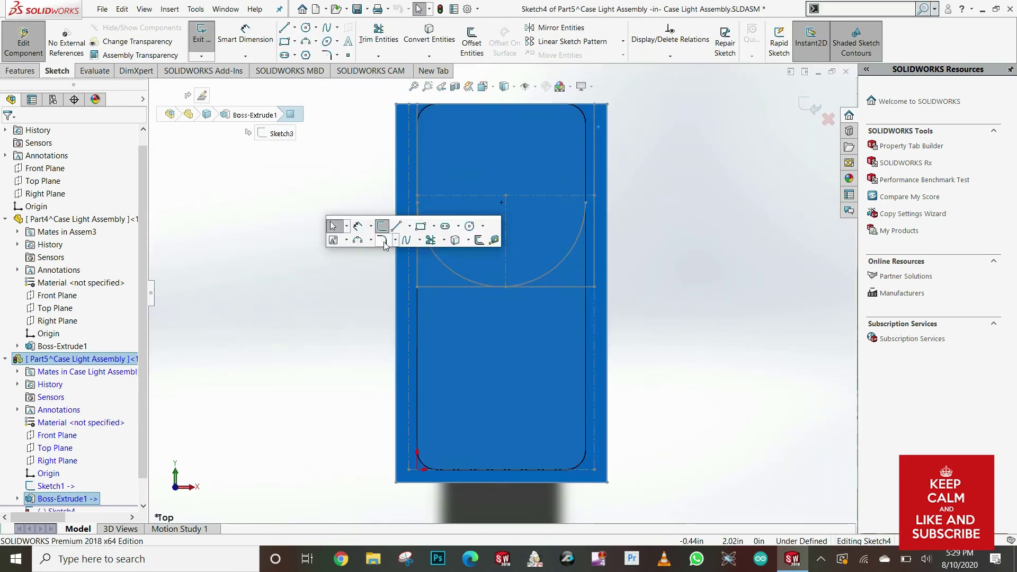
click(396, 105)
click(607, 482)
middle_drag(602, 231, 547, 283)
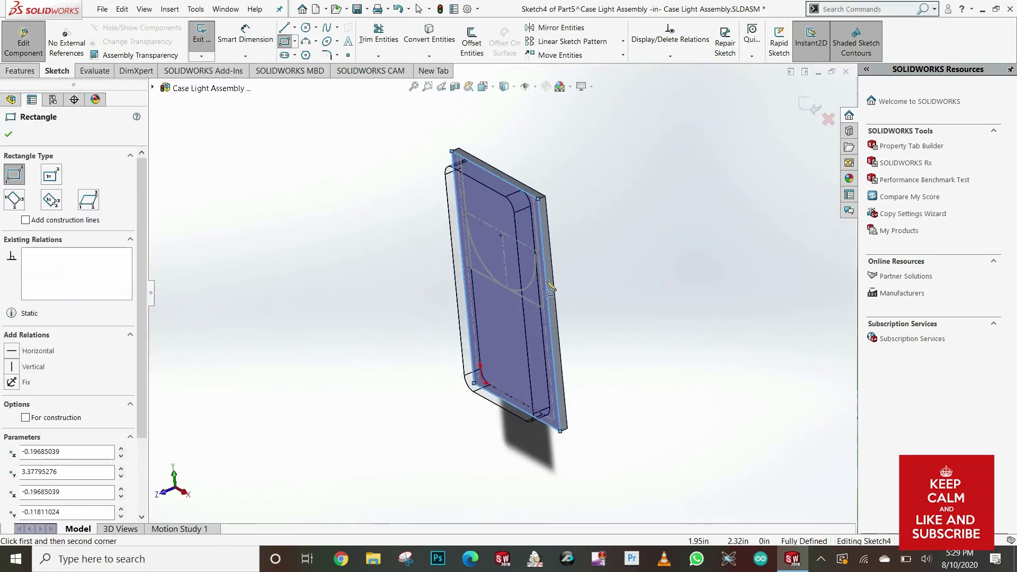
click(9, 135)
Extrude the new rectangle around the plate with a blind depth of 6.9+5 mm
click(22, 71)
click(207, 42)
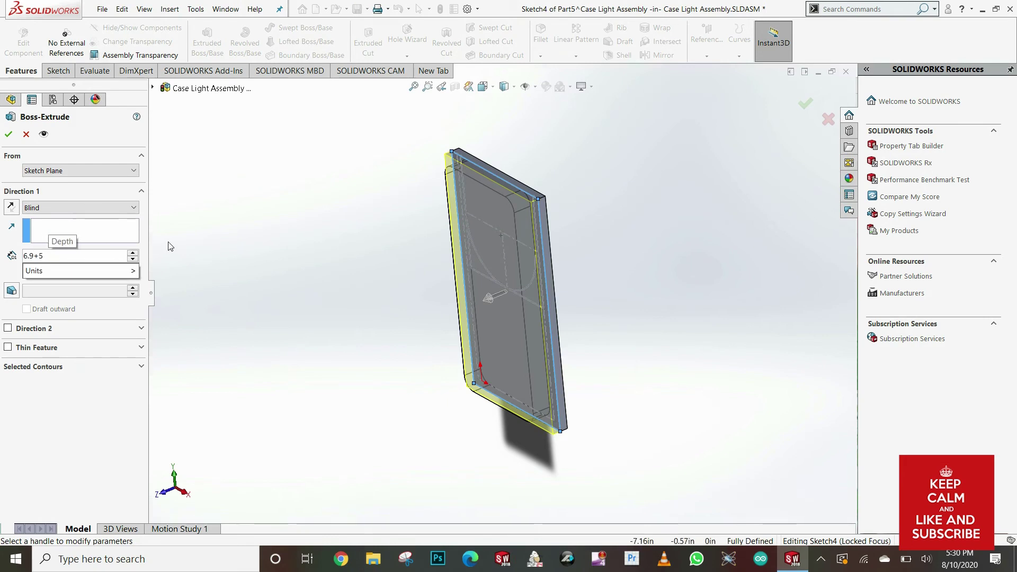
key(Return)
click(9, 136)
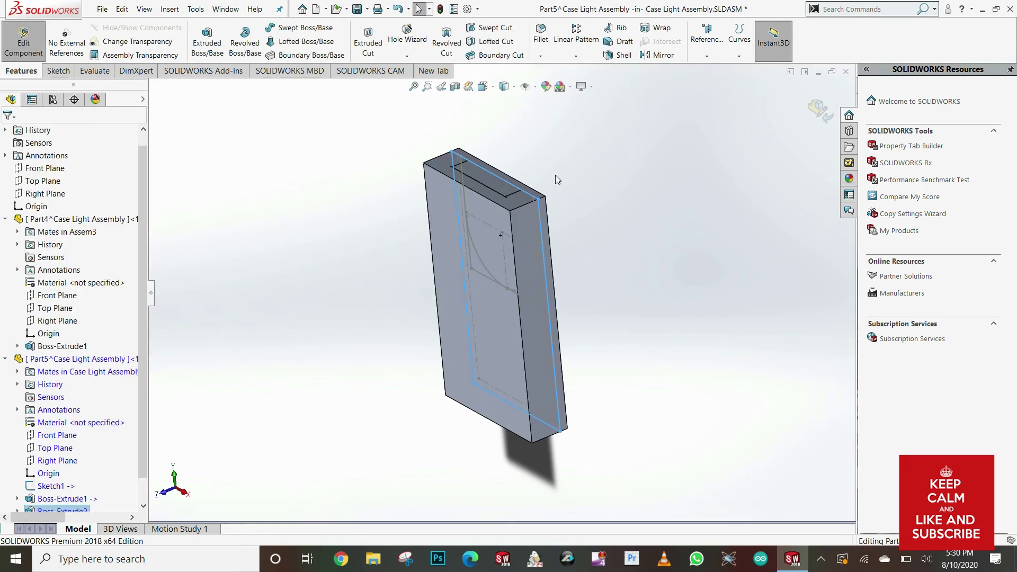
Start a sketch on the narrow upper end face of the extruded block
middle_drag(556, 175, 526, 224)
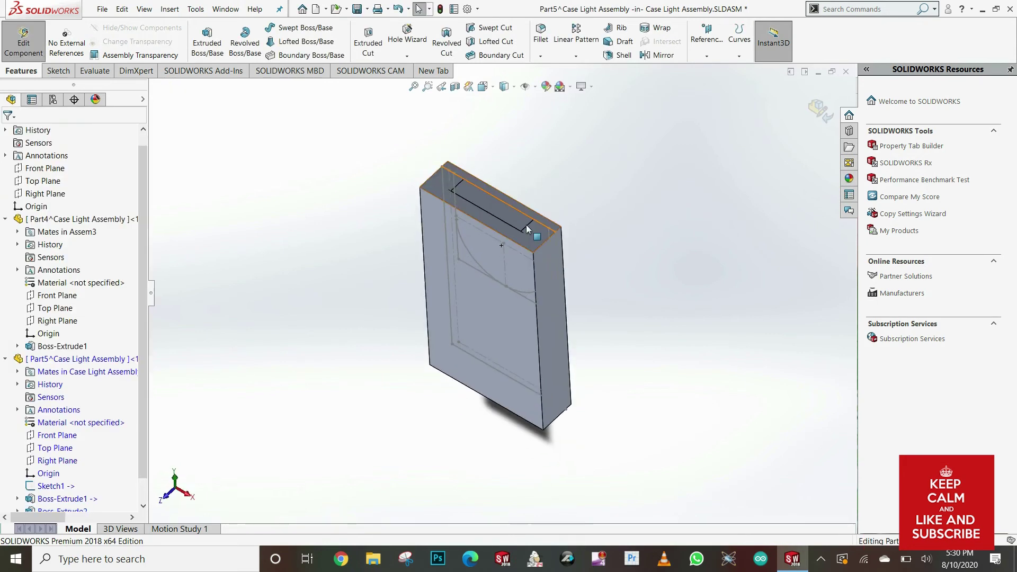
right_click(436, 188)
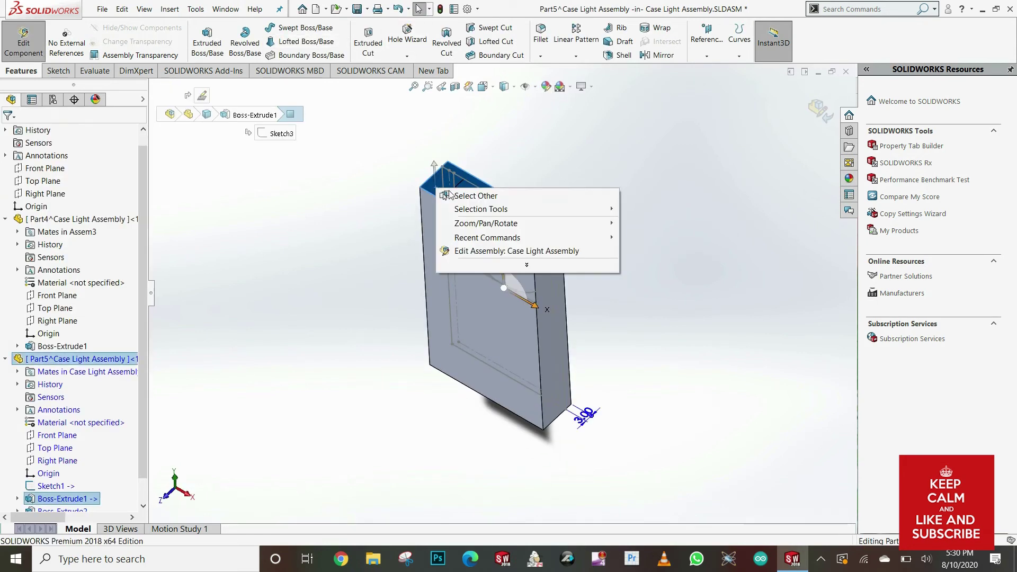
click(647, 128)
click(527, 237)
click(580, 208)
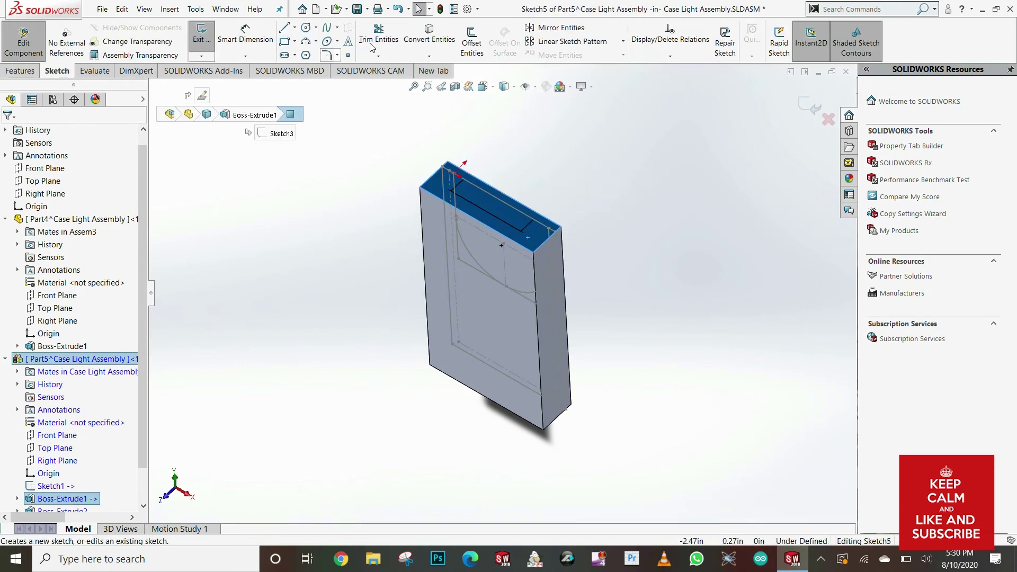
Confirm MMGS as the document units and offset the end face's outer edges 3 mm inward as a closed chain
click(471, 43)
click(491, 186)
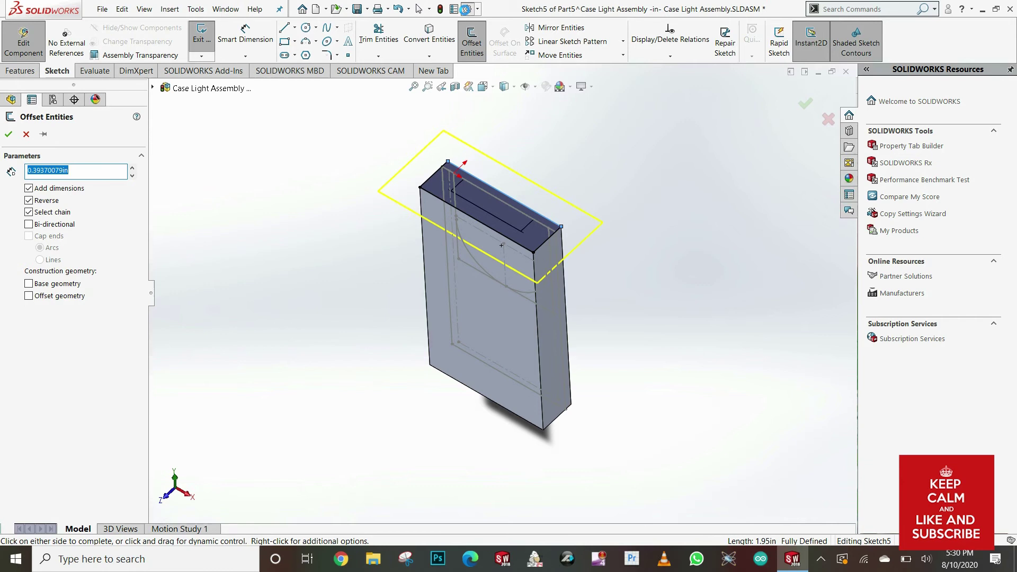
click(465, 9)
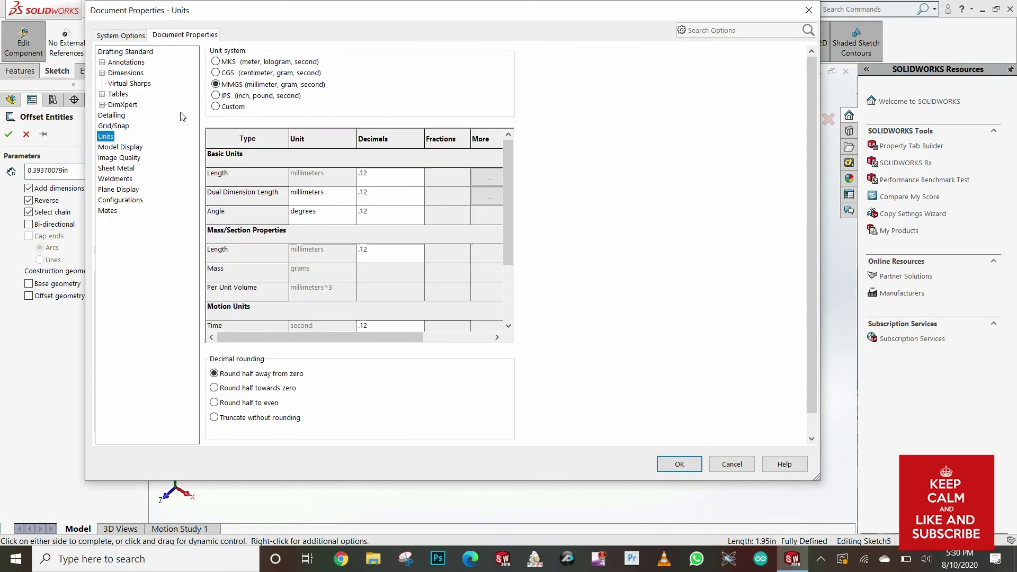
click(680, 464)
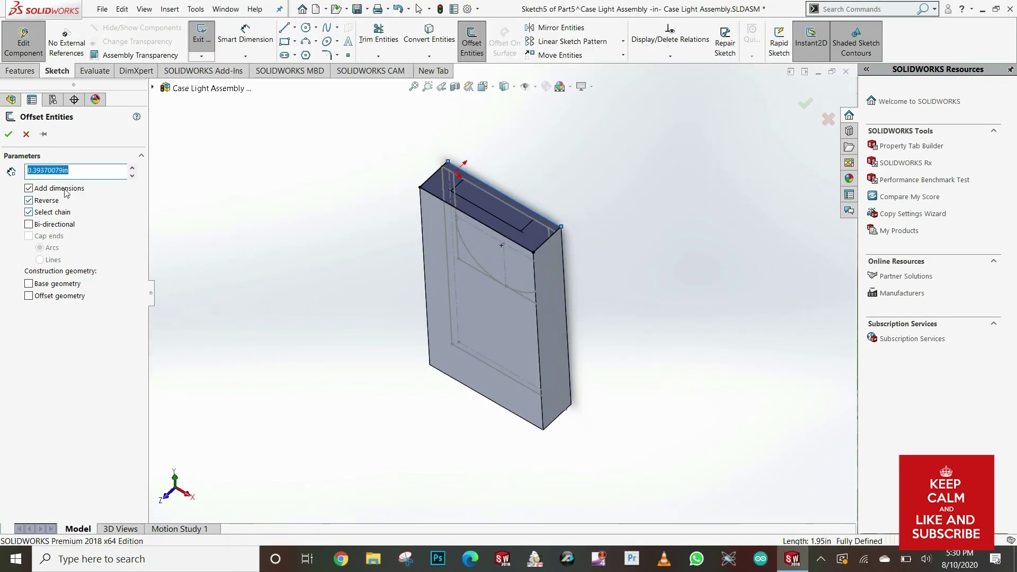
click(472, 45)
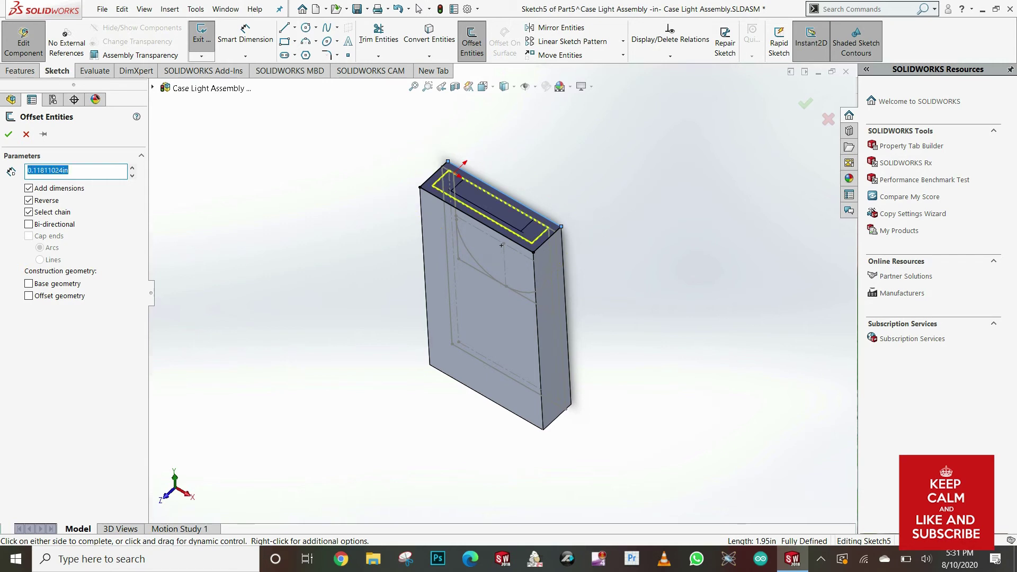
scroll(585, 284, down, 5)
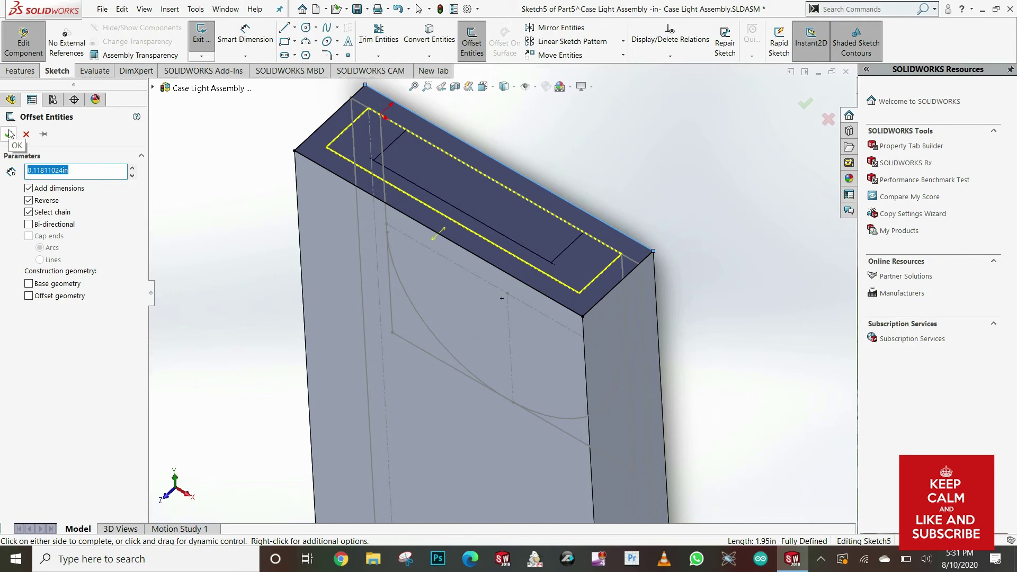
click(9, 135)
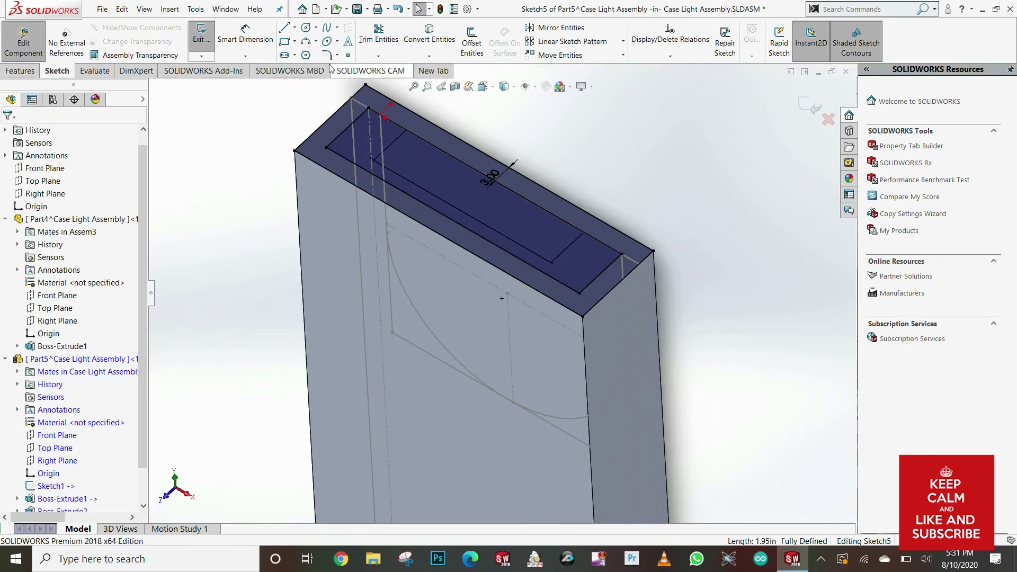
Begin an extruded cut of the inner offset rectangle, using the Offset From Surface end condition
click(20, 71)
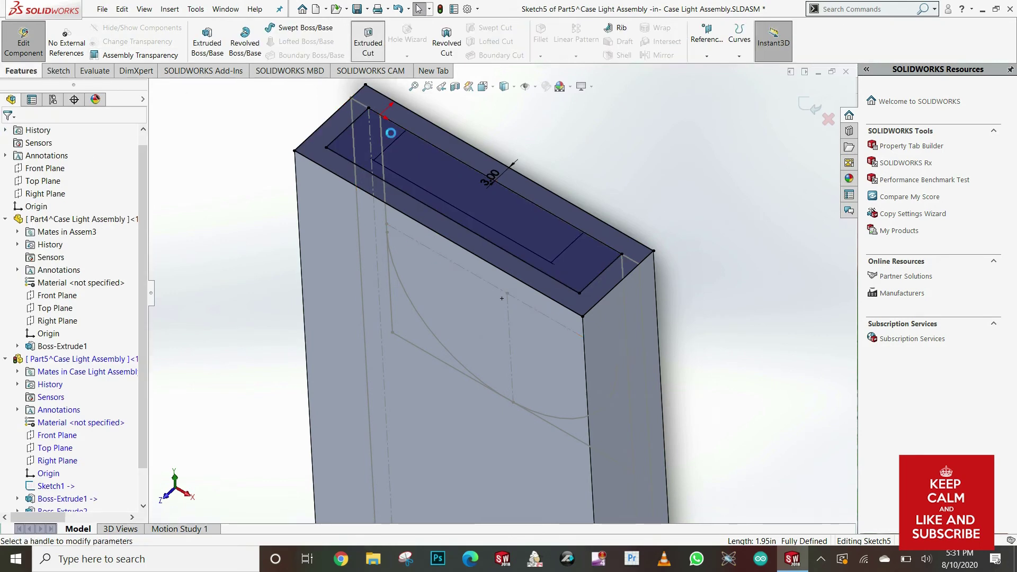
click(18, 381)
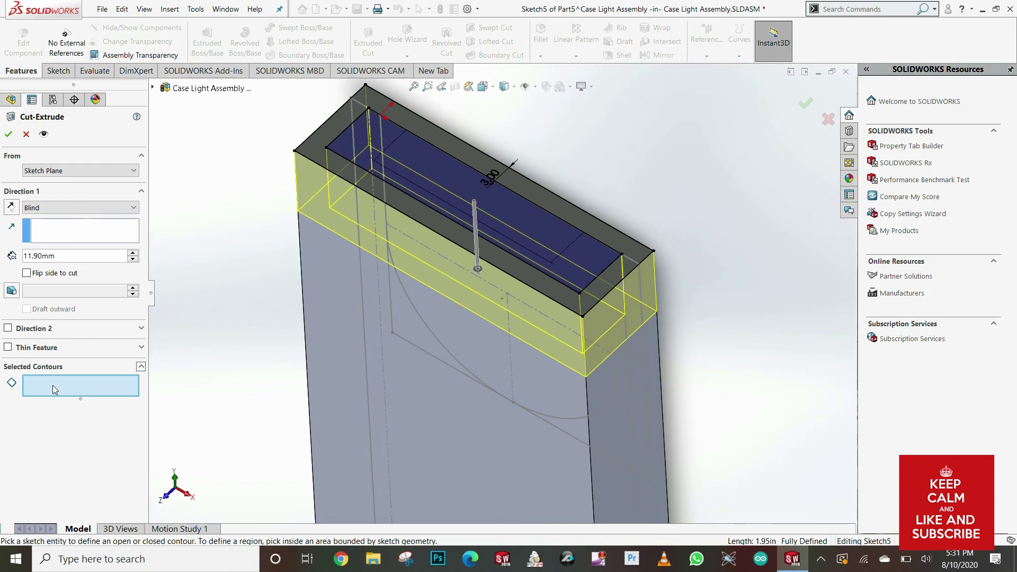
click(398, 147)
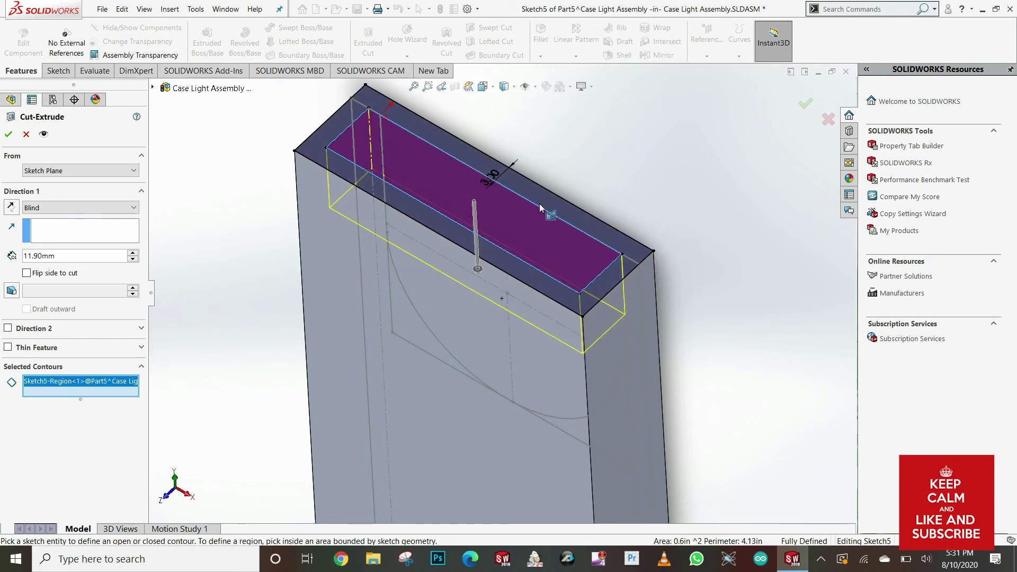
click(59, 212)
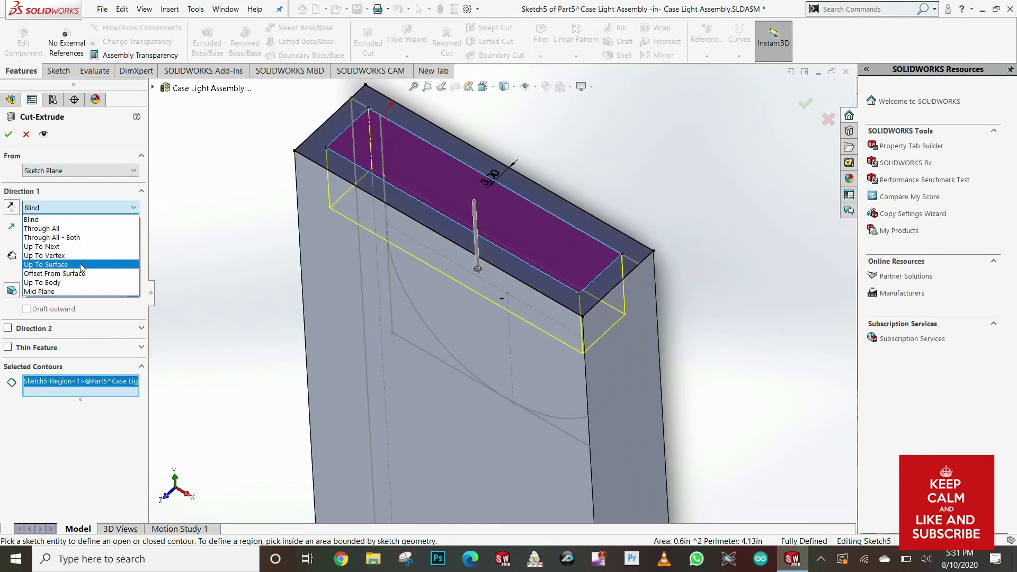
click(93, 274)
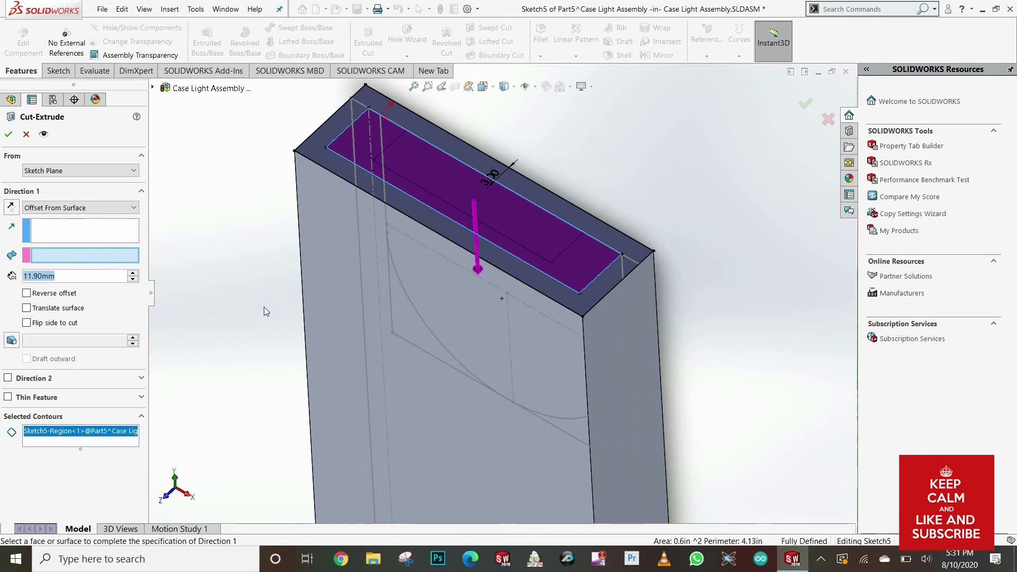
Set the cut's offset to 3 mm from the block's opposite narrow end face and complete the cut
middle_drag(263, 307, 464, 329)
click(53, 276)
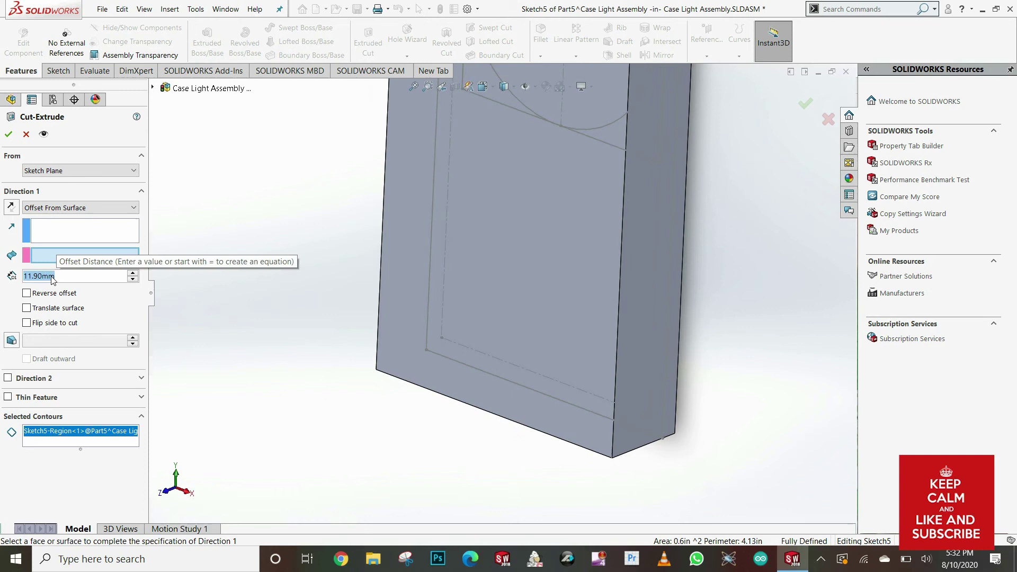
text(2)
click(43, 289)
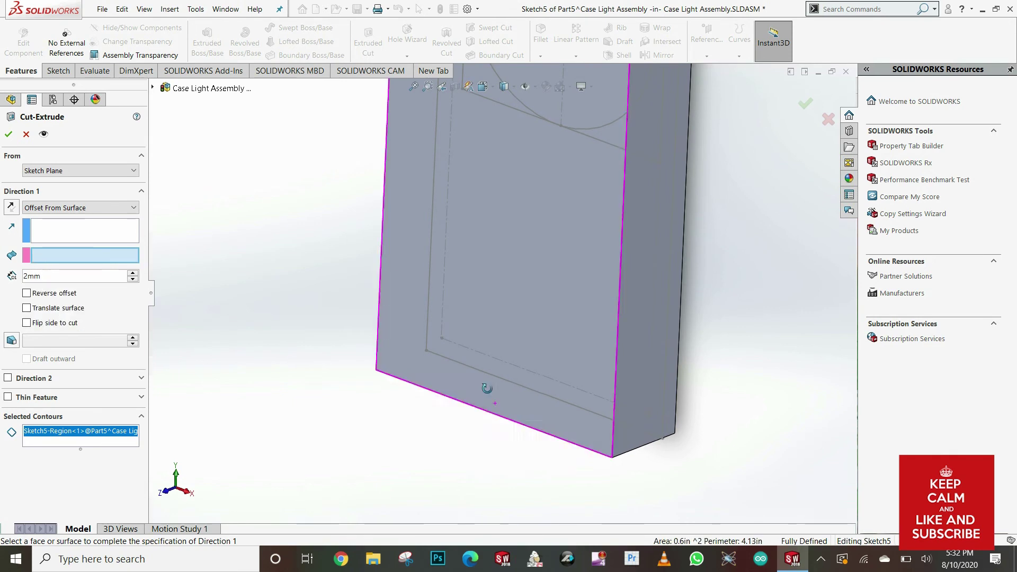
middle_drag(487, 388, 633, 434)
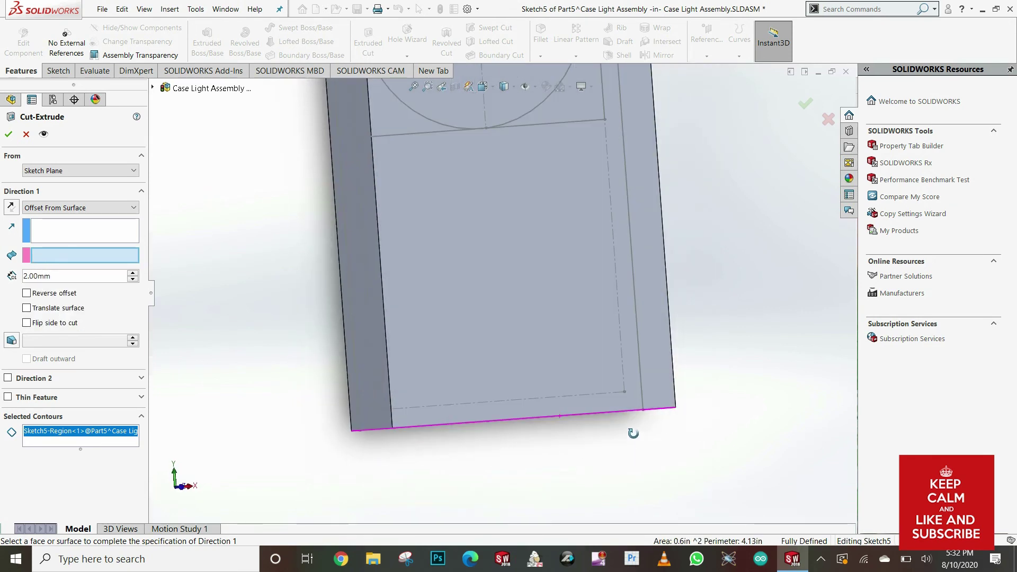
click(60, 276)
text(3)
click(109, 474)
middle_drag(509, 339, 466, 275)
click(507, 383)
middle_drag(512, 314, 473, 362)
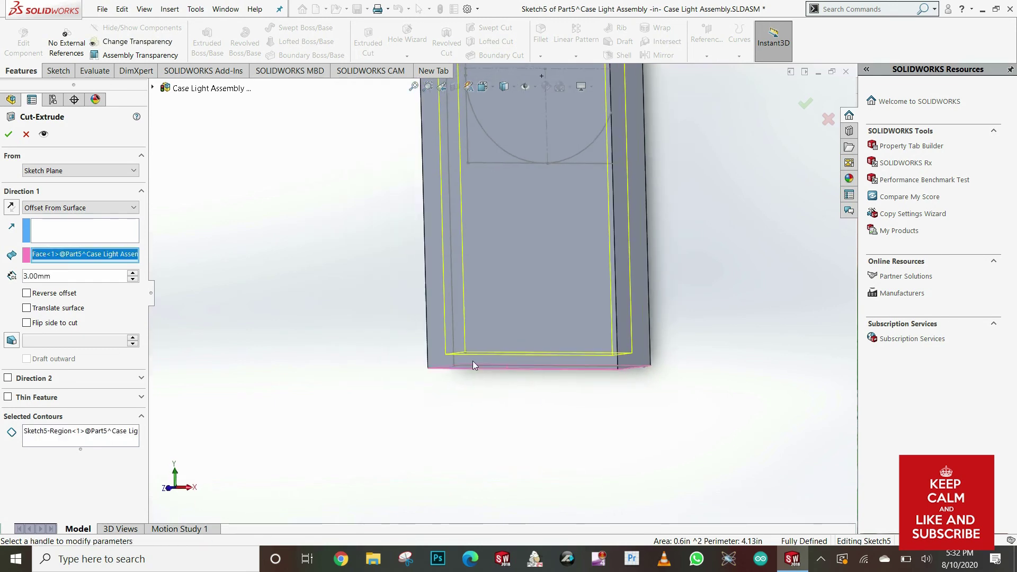
click(8, 135)
Start a sketch on the block's large flat face, viewed straight on
middle_drag(615, 263, 545, 318)
scroll(533, 176, up, 2)
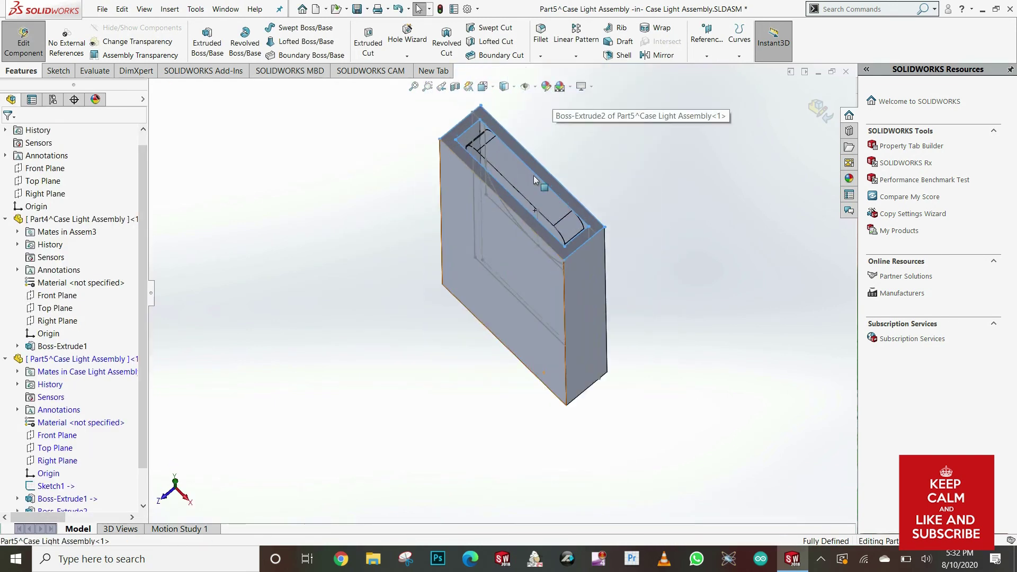
scroll(531, 180, down, 5)
middle_drag(521, 200, 500, 206)
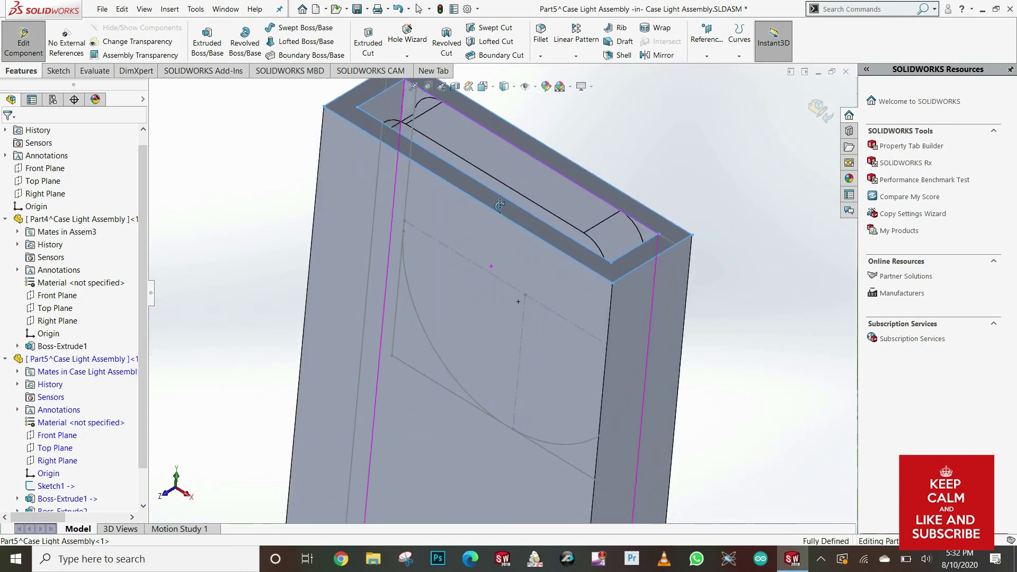
click(483, 87)
click(338, 367)
click(468, 144)
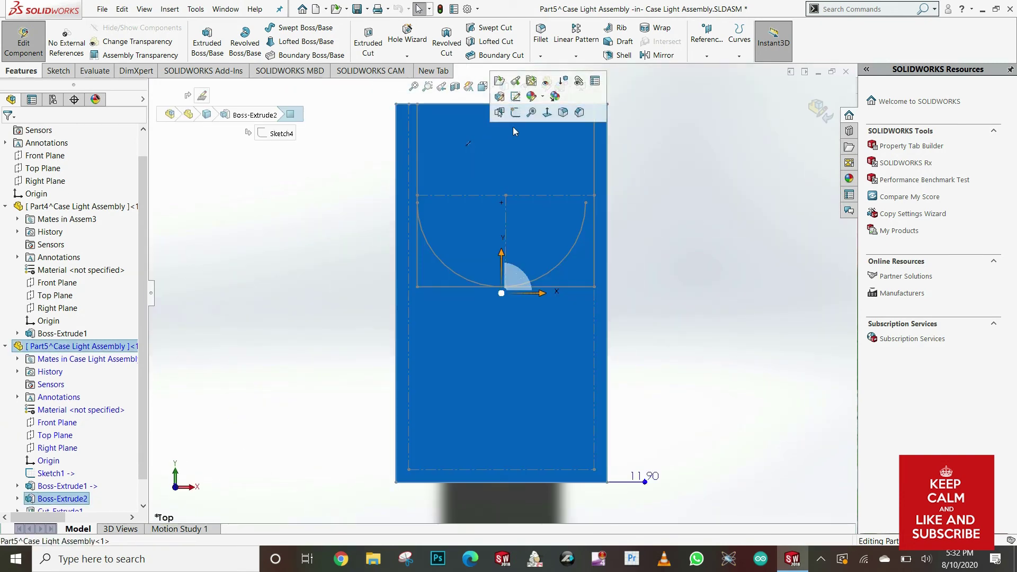
click(515, 113)
Sketch a closed U-shaped profile over the existing semicircle, with vertical sides up to the block's open-end edge and a horizontal closing line
key(l)
click(418, 105)
click(418, 202)
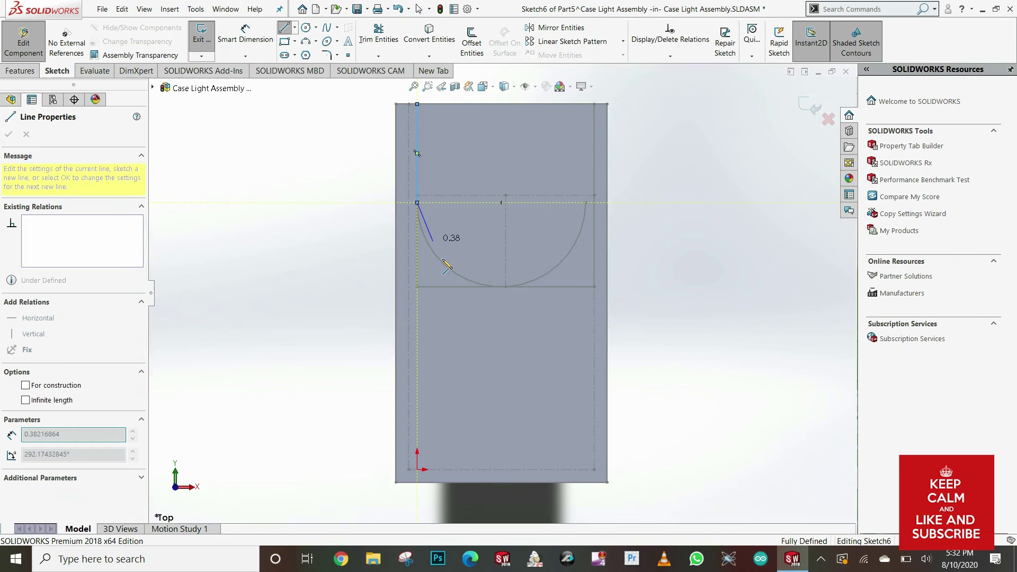
key(Escape)
click(451, 270)
click(586, 202)
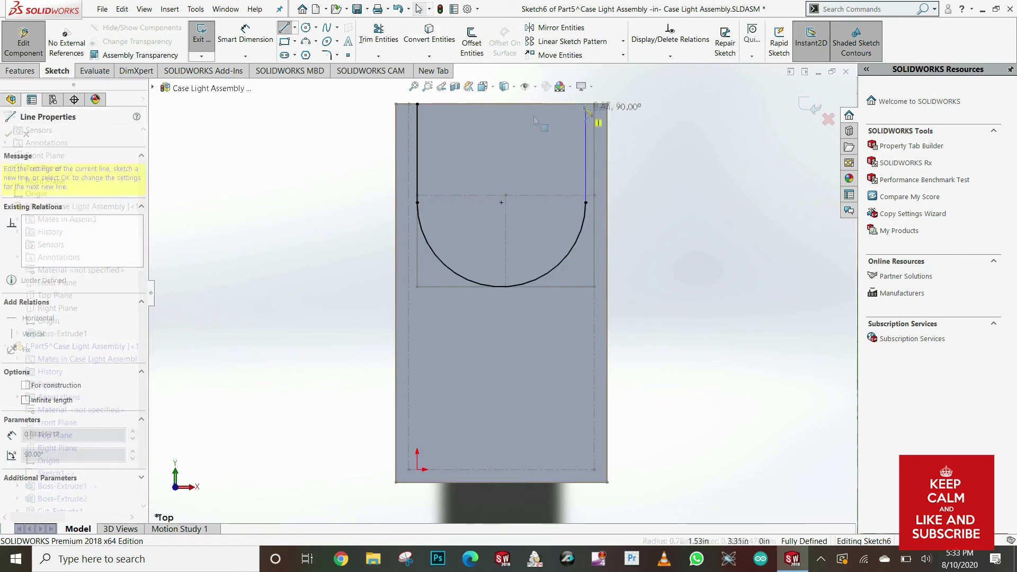
click(586, 104)
click(417, 104)
Cut the U-shaped profile through the wall with an Up To Surface extruded cut ending at the cavity's inner face
click(19, 70)
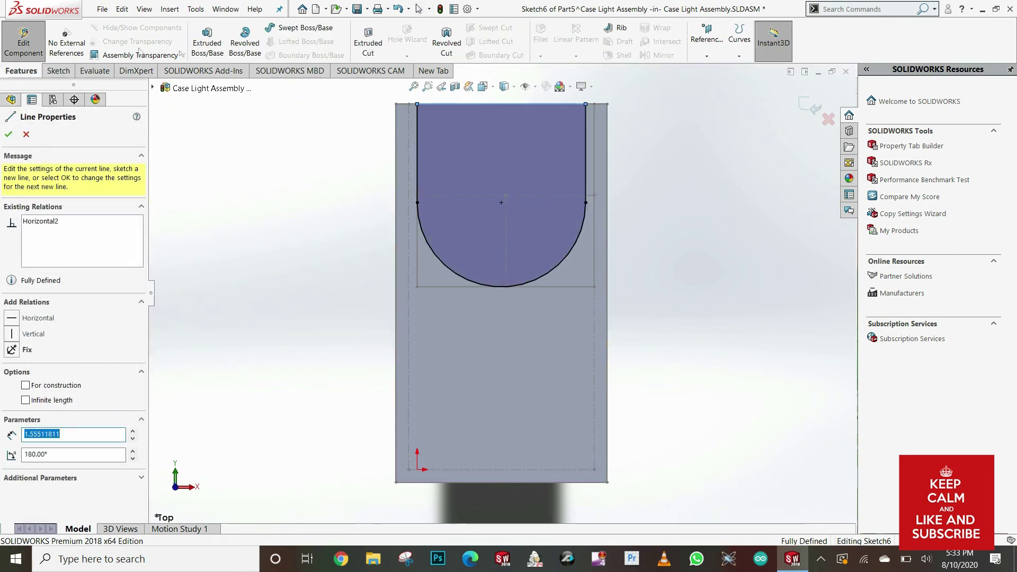
click(368, 48)
click(75, 207)
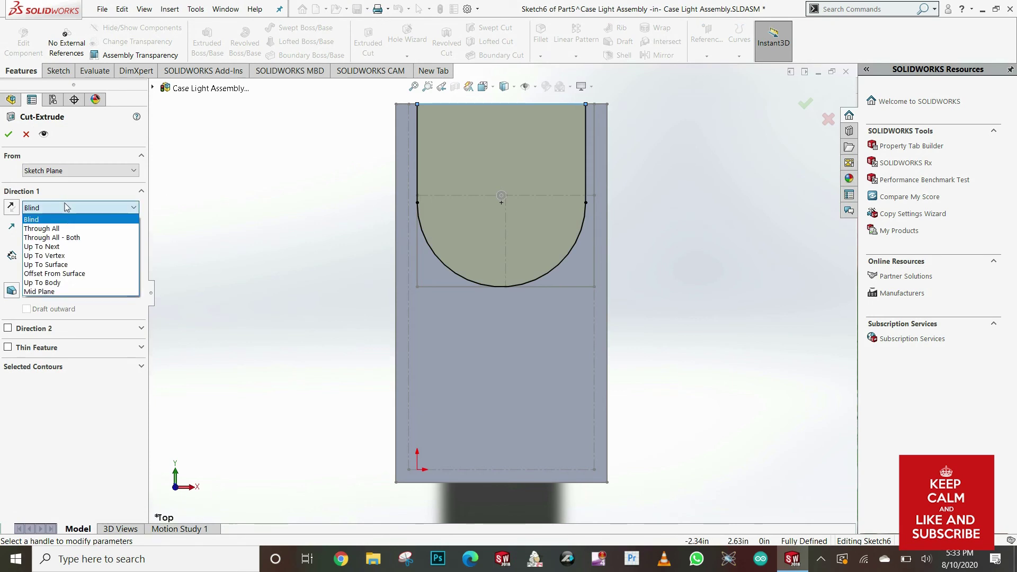
click(48, 263)
middle_drag(434, 272, 433, 282)
click(423, 194)
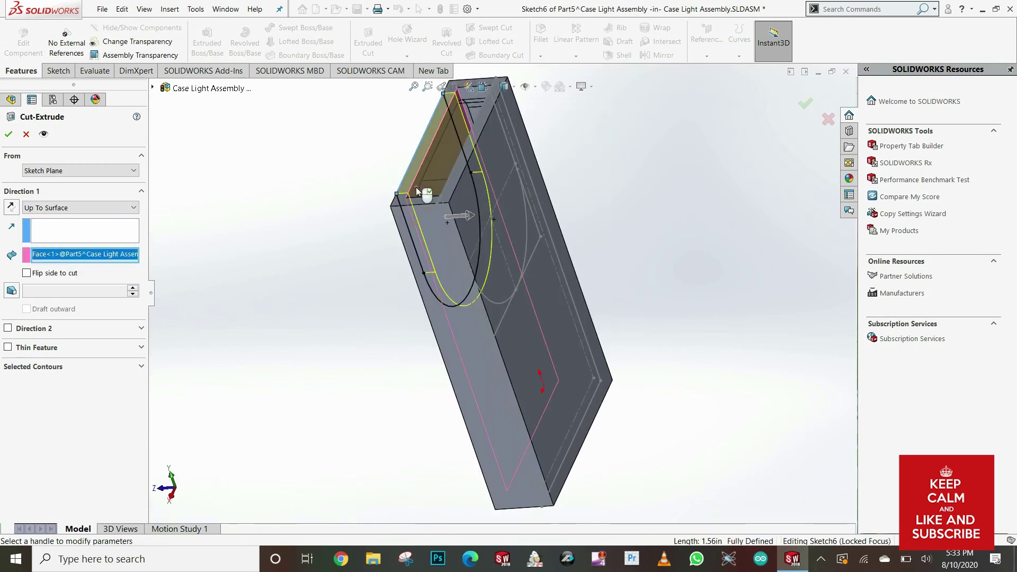
right_click(422, 193)
Open the Part5 component from the assembly in its own part window
middle_drag(345, 200, 566, 207)
scroll(516, 210, down, 2)
scroll(517, 210, up, 2)
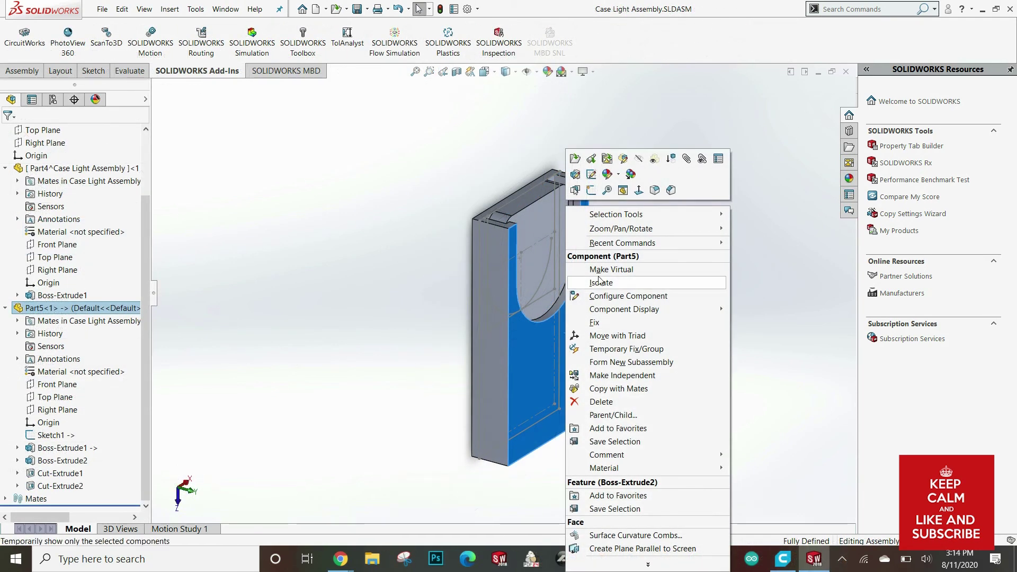
right_click(110, 308)
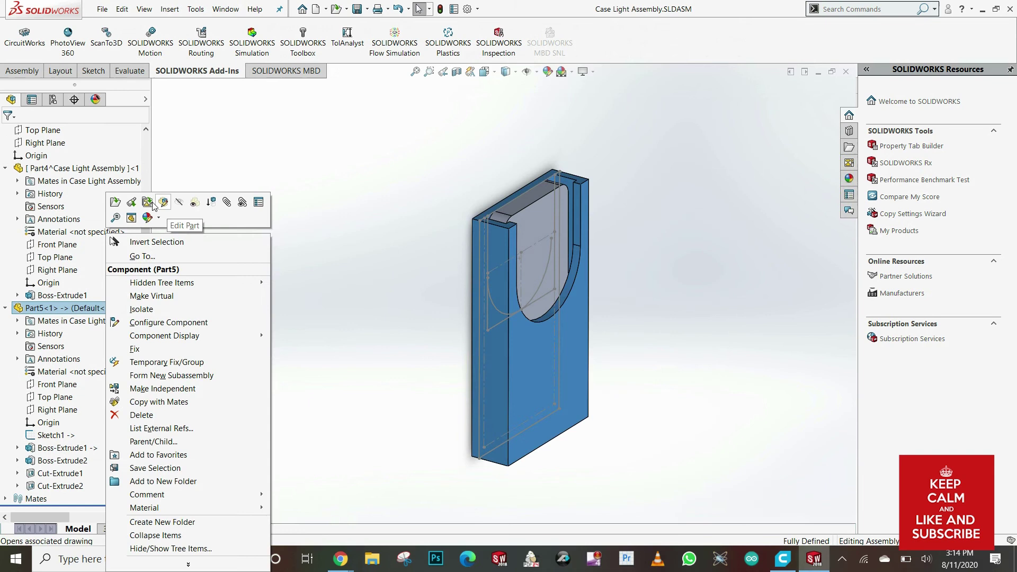
click(177, 563)
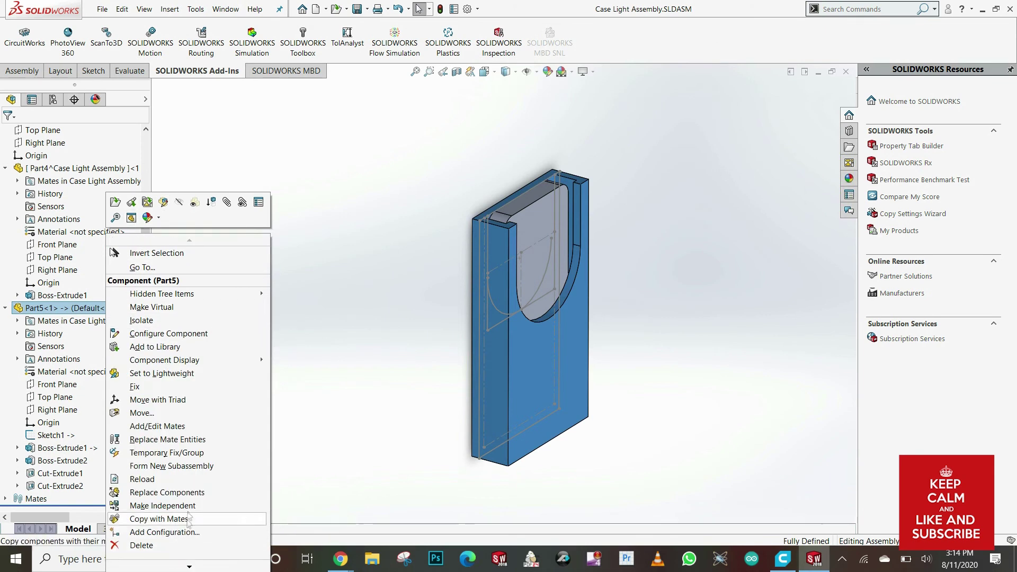
click(124, 207)
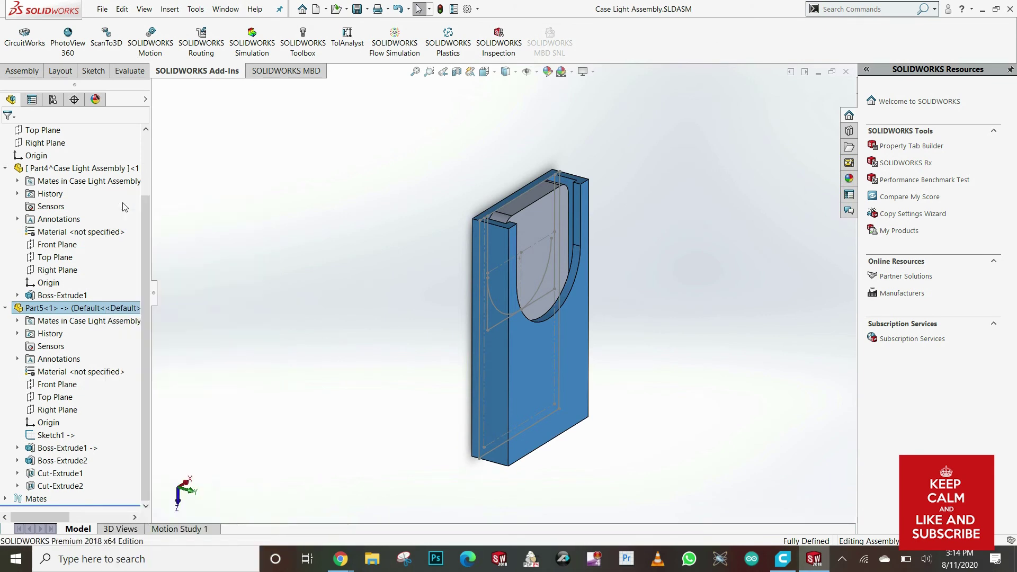
Save the part with the Save as option, overwriting Part5.sldprt in the Solidworks Files folder
middle_drag(358, 220, 432, 281)
click(367, 9)
click(379, 37)
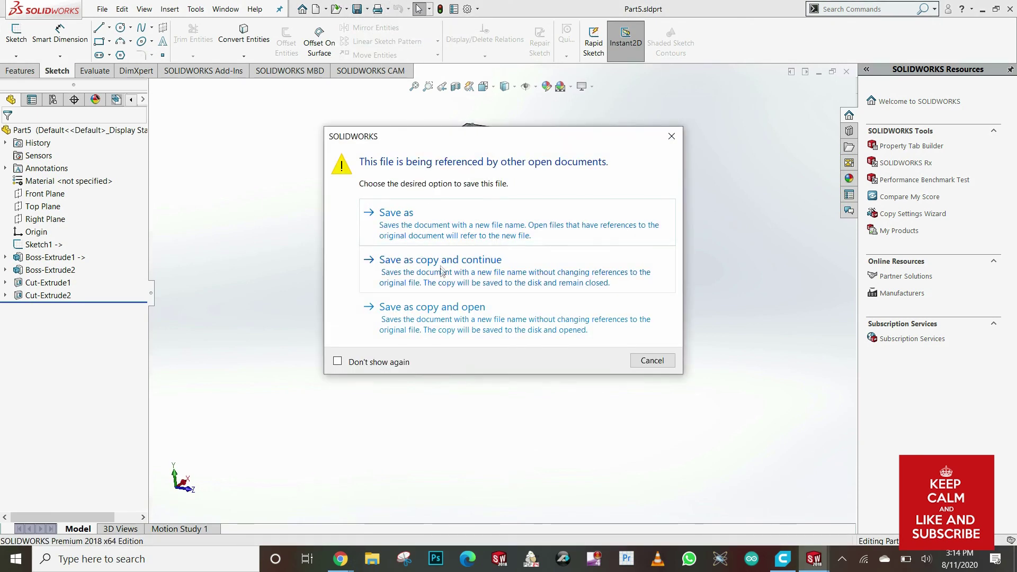
click(443, 240)
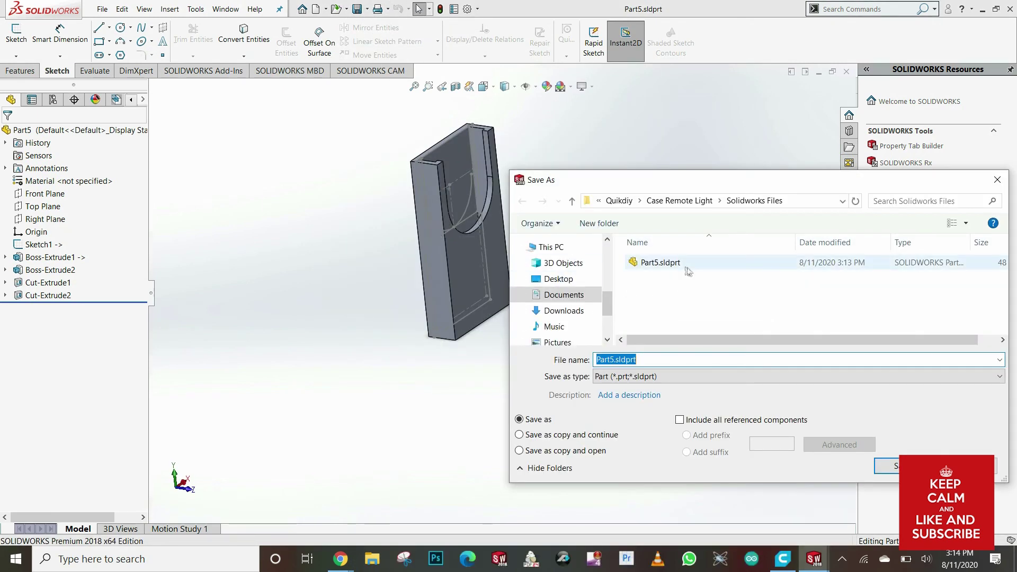
click(672, 267)
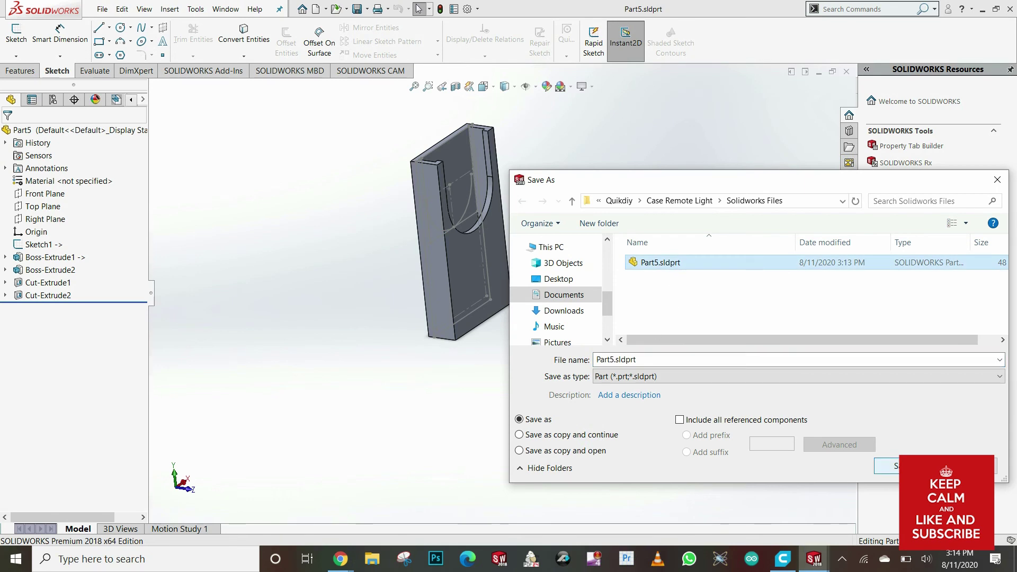
click(885, 466)
click(532, 280)
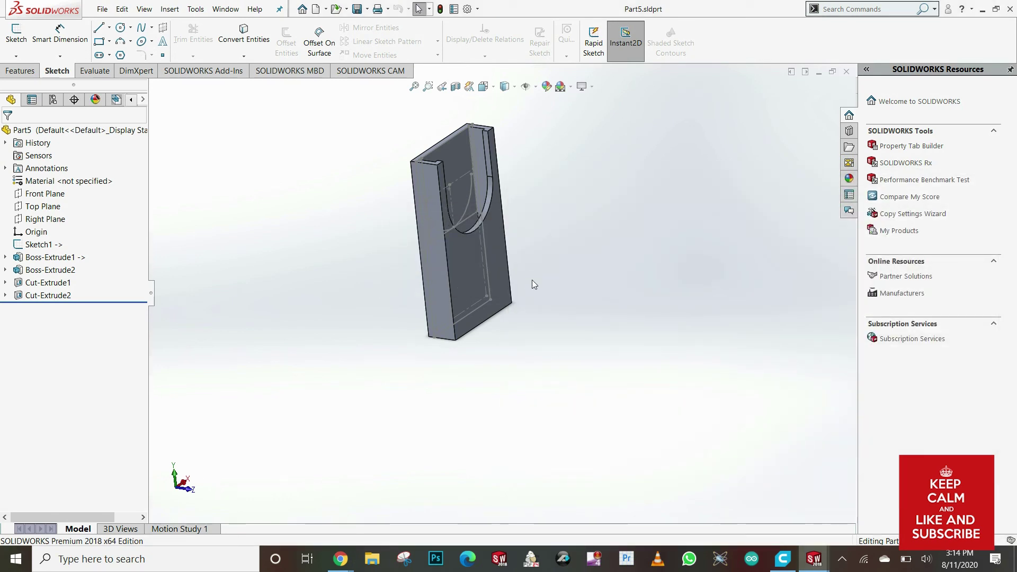
Launch Ultimaker Cura from the system search
mouse_move(783, 562)
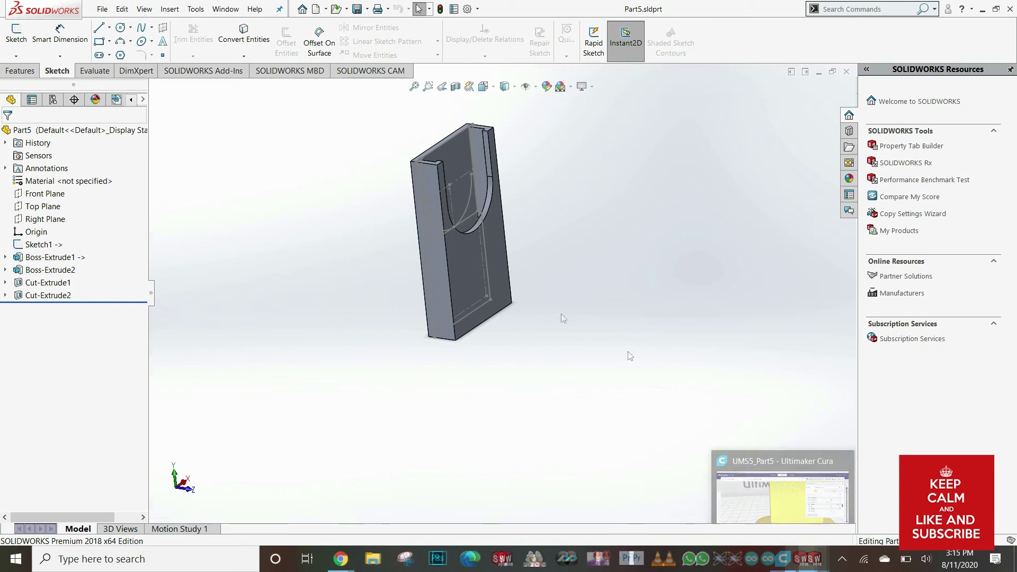
key(super)
text(cu)
click(95, 207)
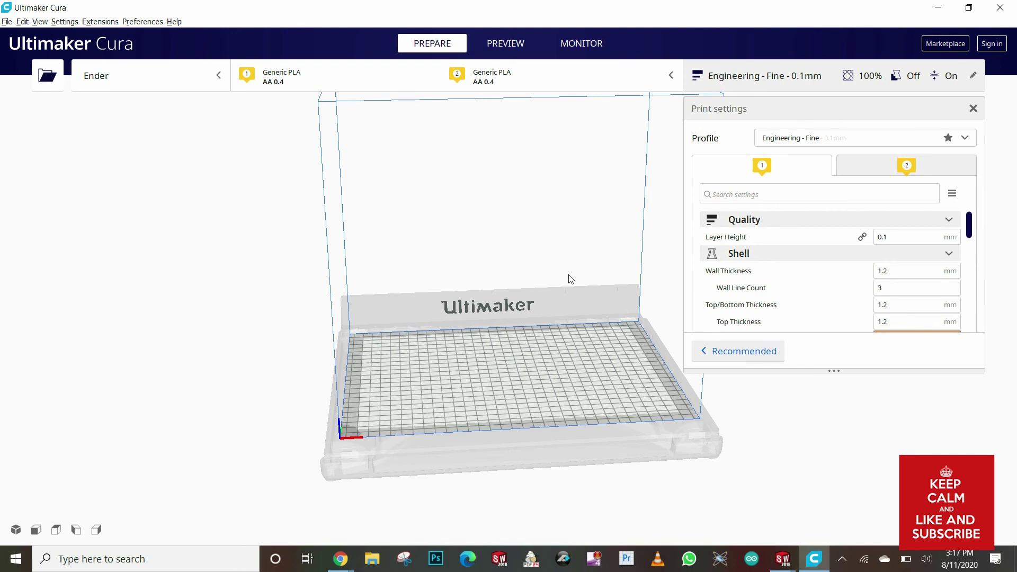
Import Part5.sldprt from the Solidworks Files folder with the Fine (SolidWorks) quality setting
click(47, 77)
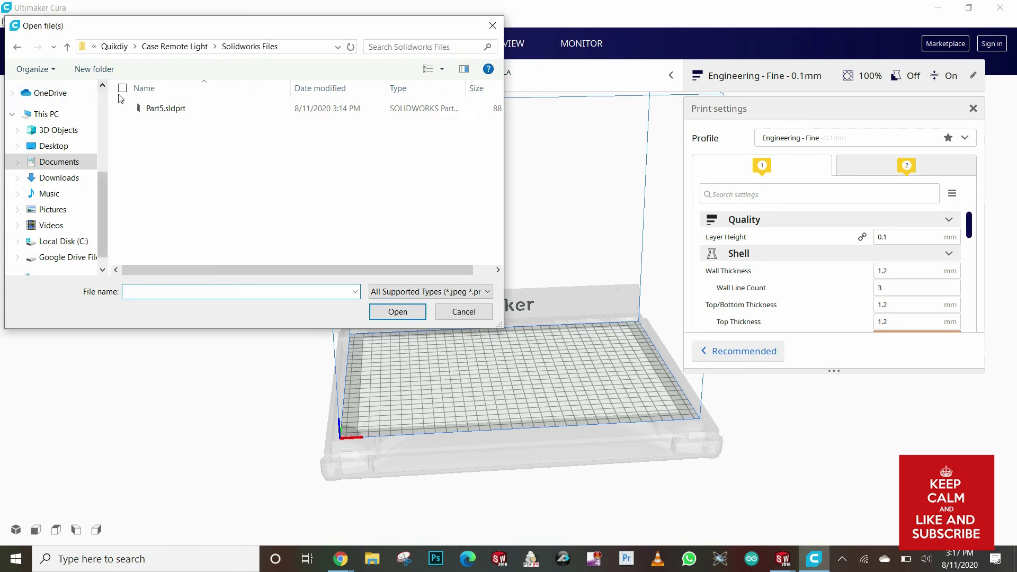
click(159, 105)
click(388, 311)
click(535, 258)
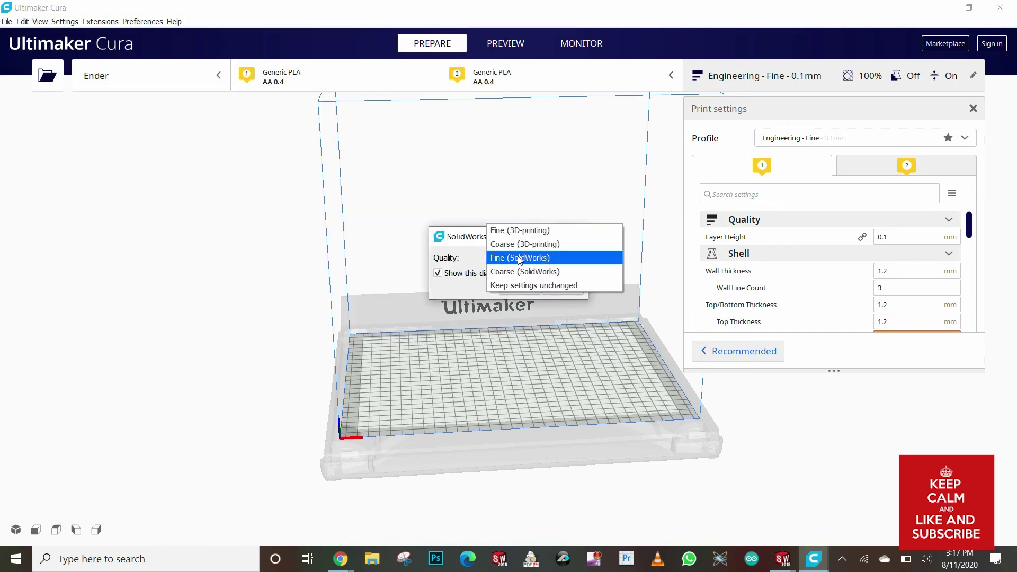
click(526, 257)
click(524, 289)
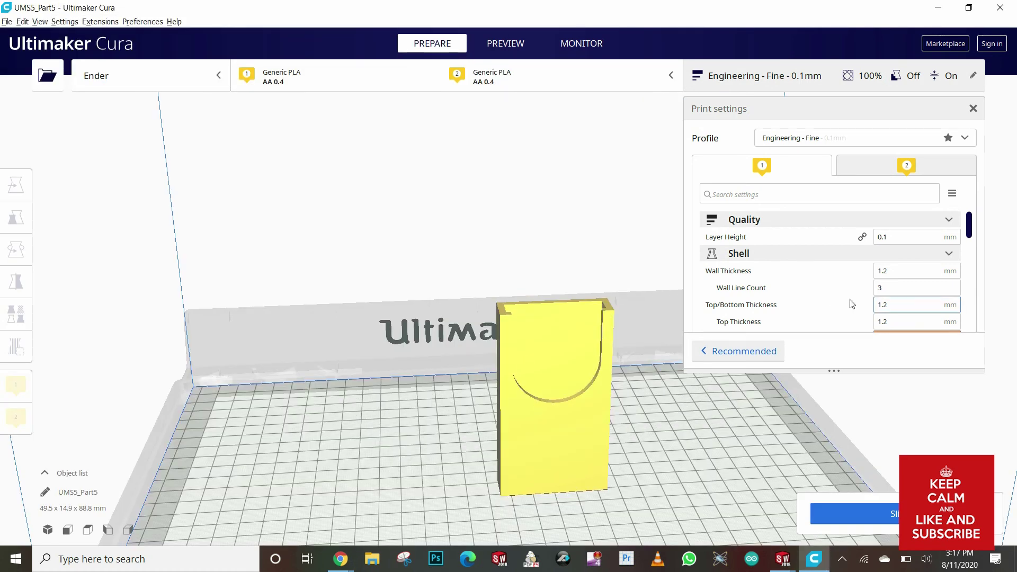
Change the infill pattern in the print settings to Cubic
scroll(733, 281, down, 1)
scroll(855, 273, down, 3)
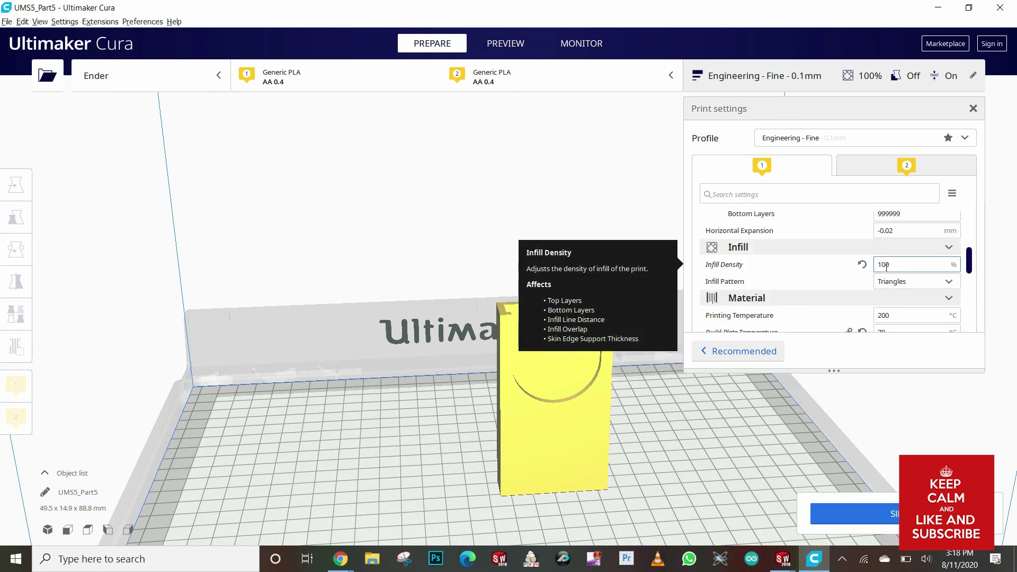
click(903, 281)
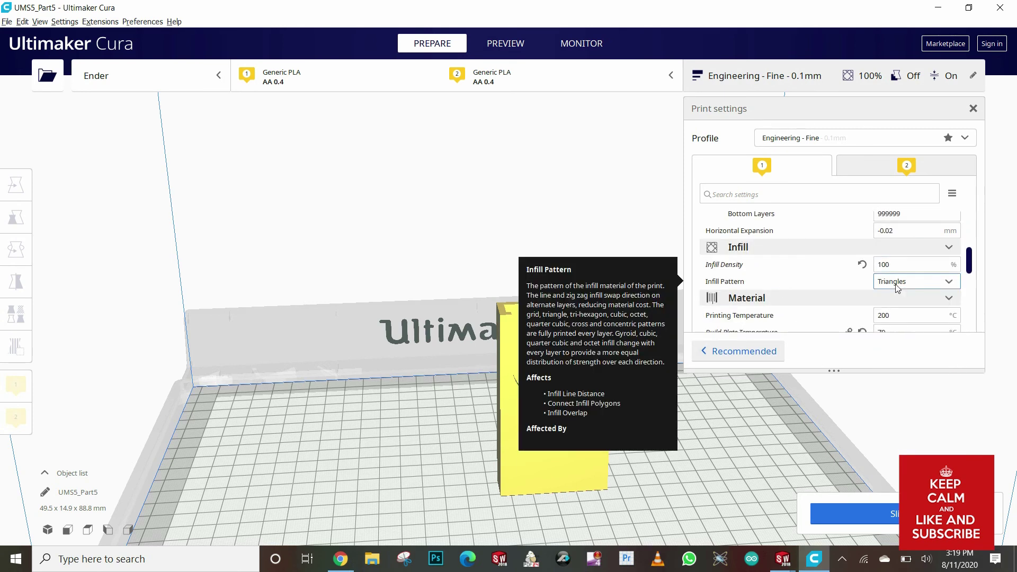
click(896, 284)
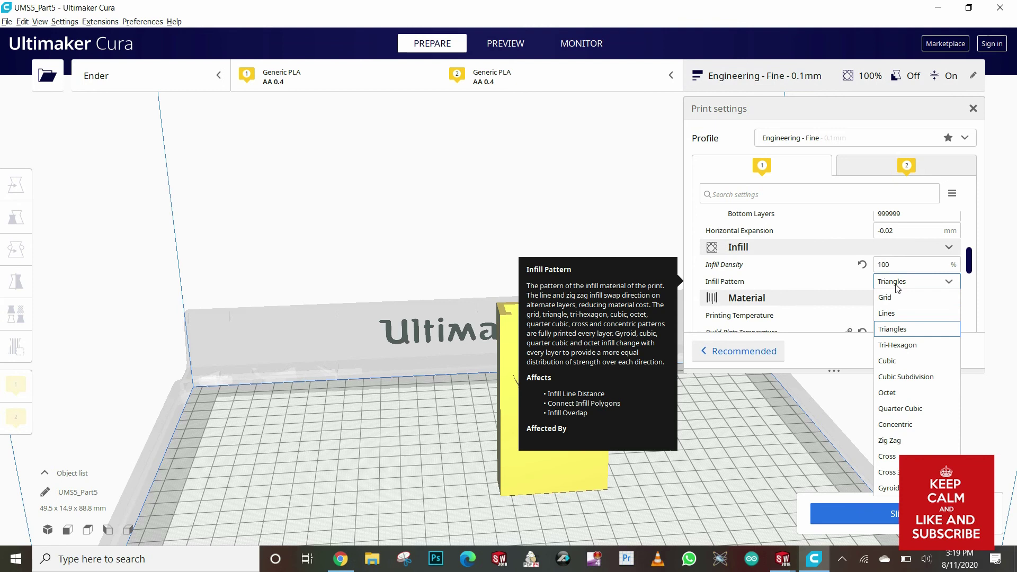
click(907, 364)
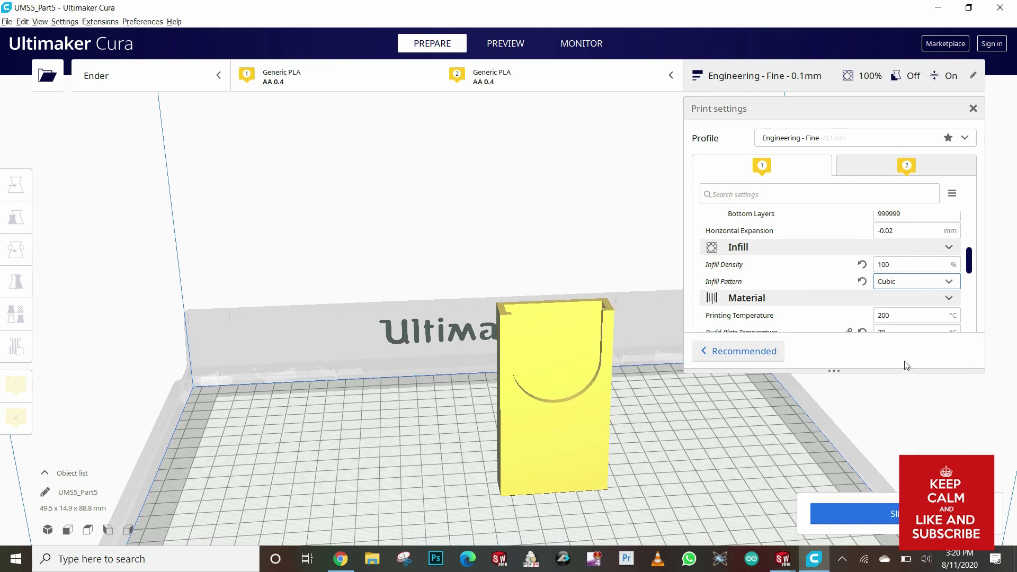
Review the remaining print settings, slice the case, and inspect its layers and raft in the layer preview
scroll(918, 247, down, 8)
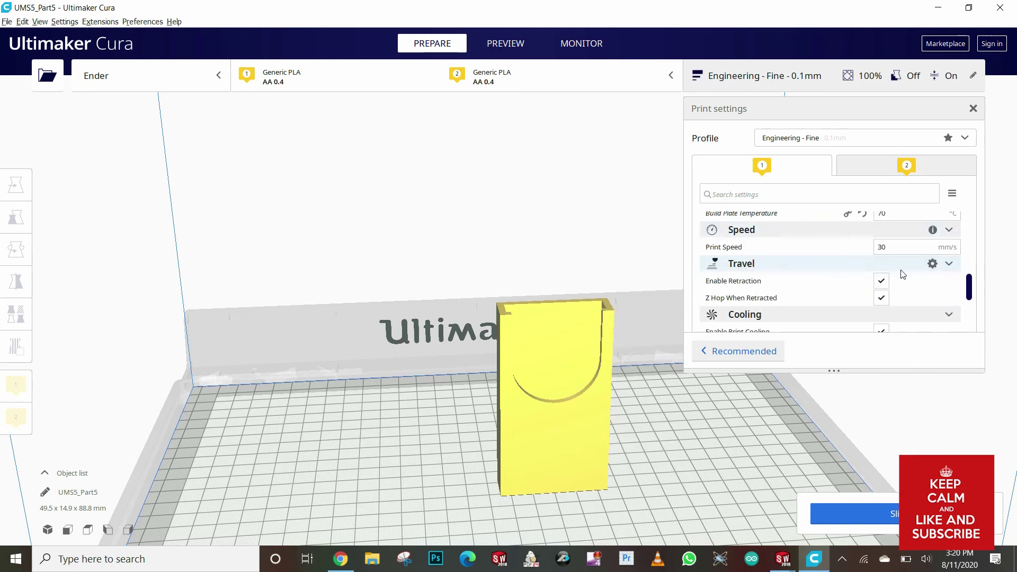
scroll(928, 296, down, 1)
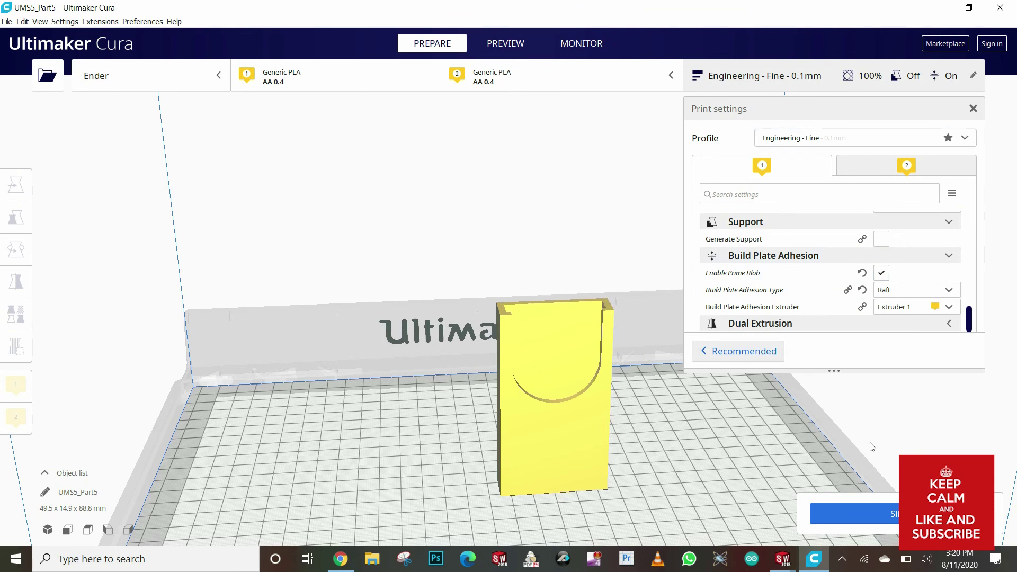
click(875, 513)
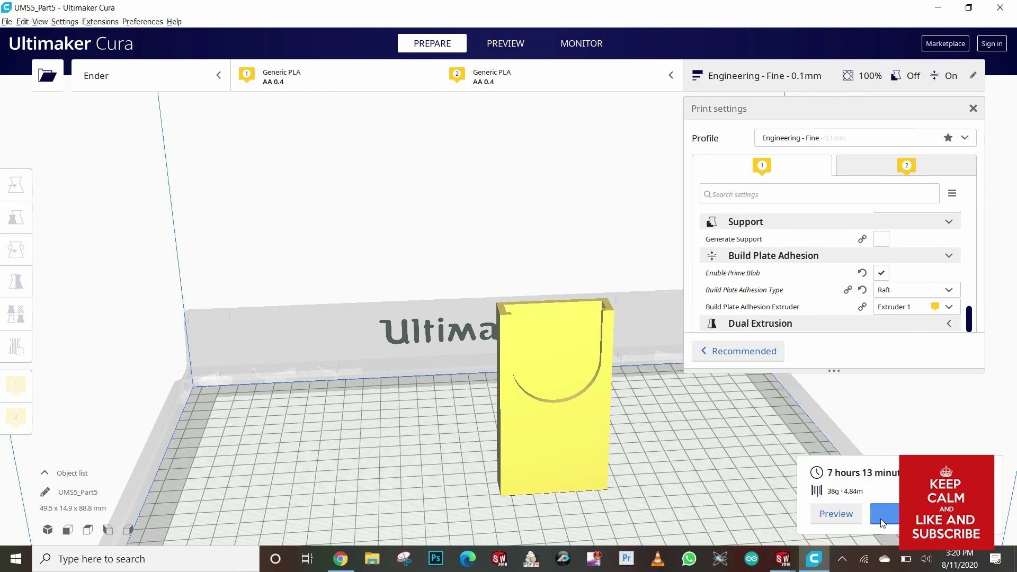
click(836, 514)
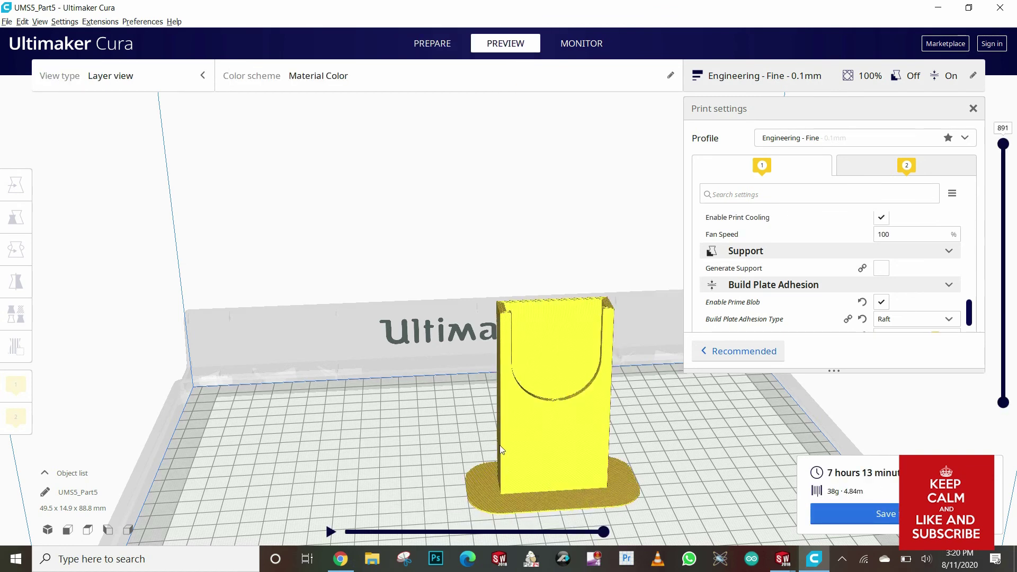
scroll(509, 346, up, 5)
scroll(545, 453, up, 6)
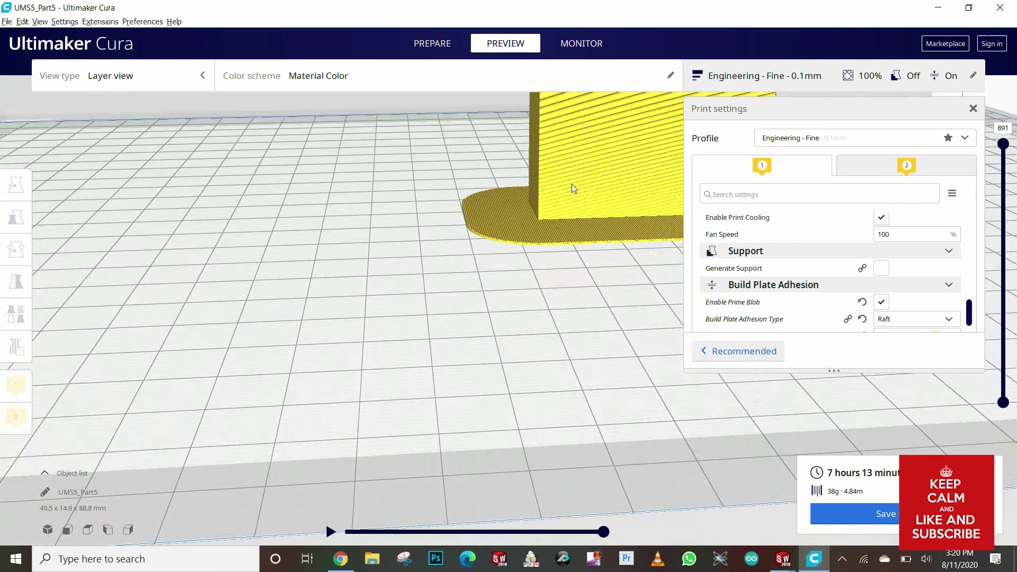
scroll(568, 298, down, 10)
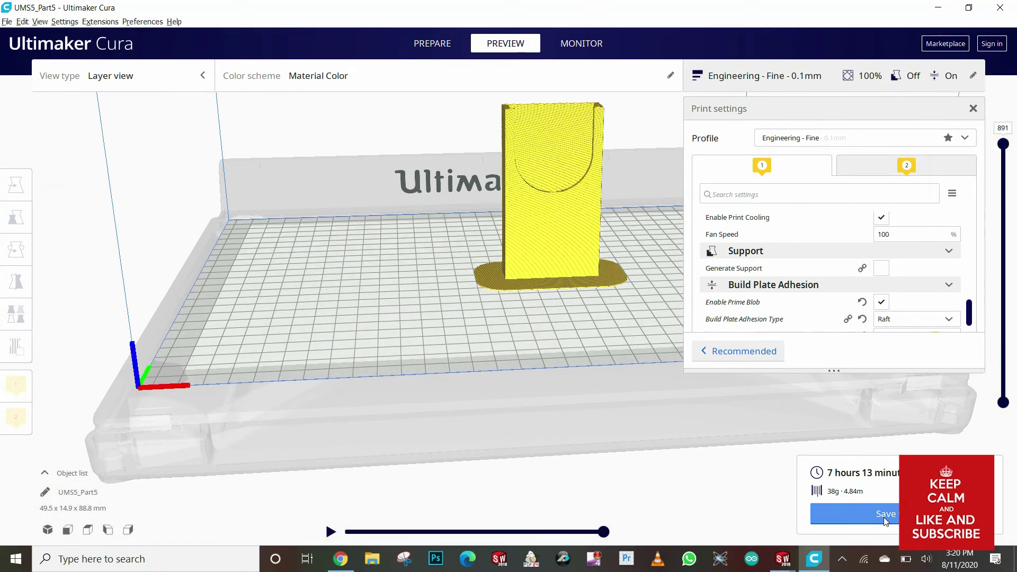
Save the sliced case in the G-Code folder as a G-code file named UMS5_Case Remote Light.gcode
click(884, 514)
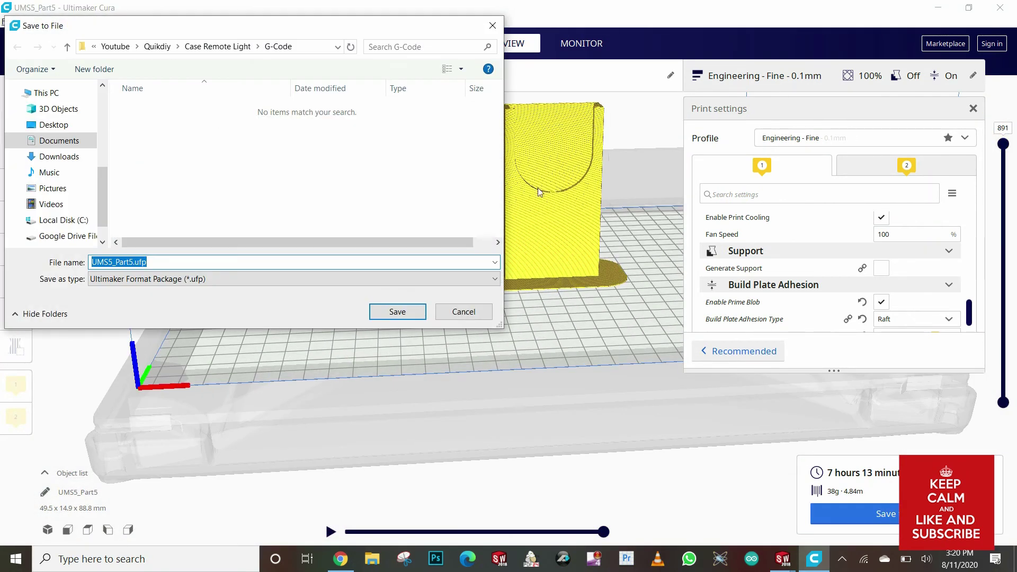
click(243, 48)
double_click(149, 106)
click(170, 279)
click(170, 306)
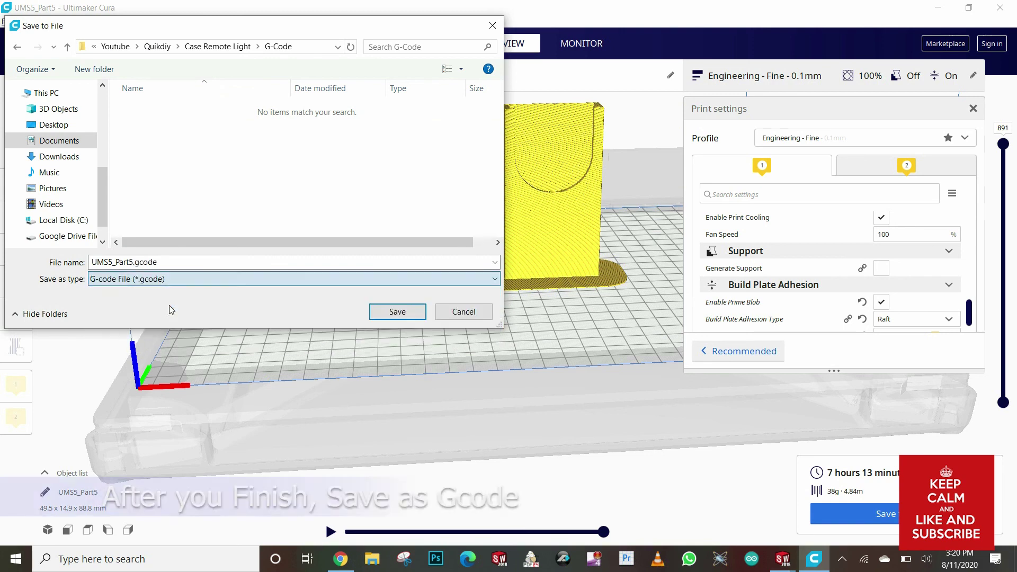
click(411, 316)
click(579, 292)
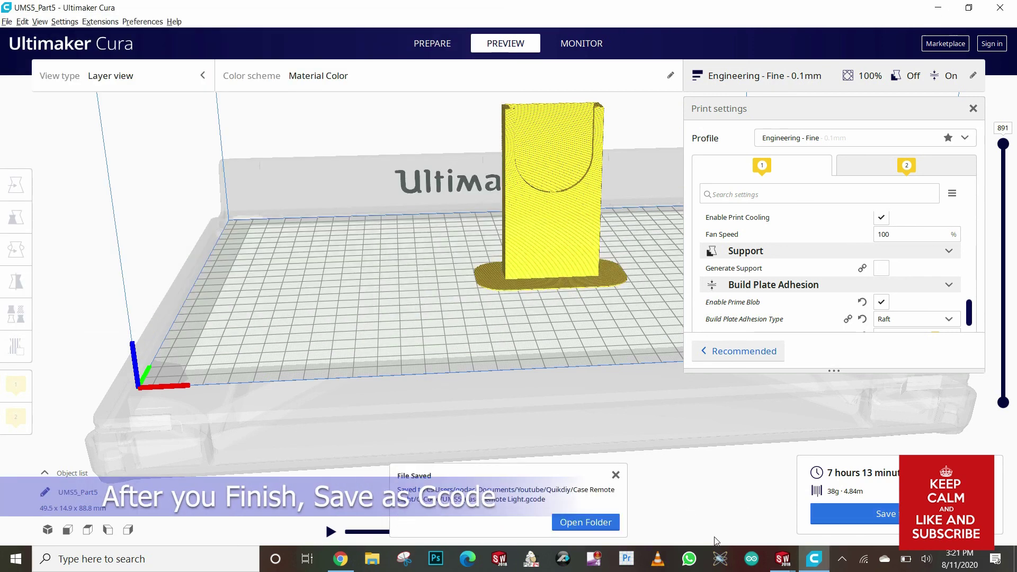
Copy UMS5_Case Remote Light.gcode from its saved folder to Removable Disk (D:) and close the file window
click(586, 522)
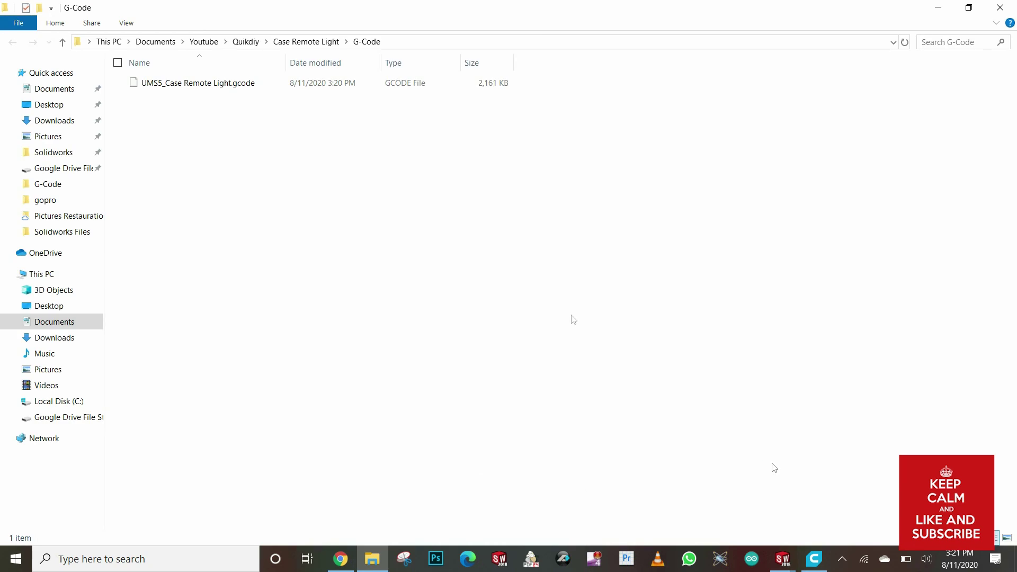
click(214, 90)
key(ctrl+c)
click(10, 453)
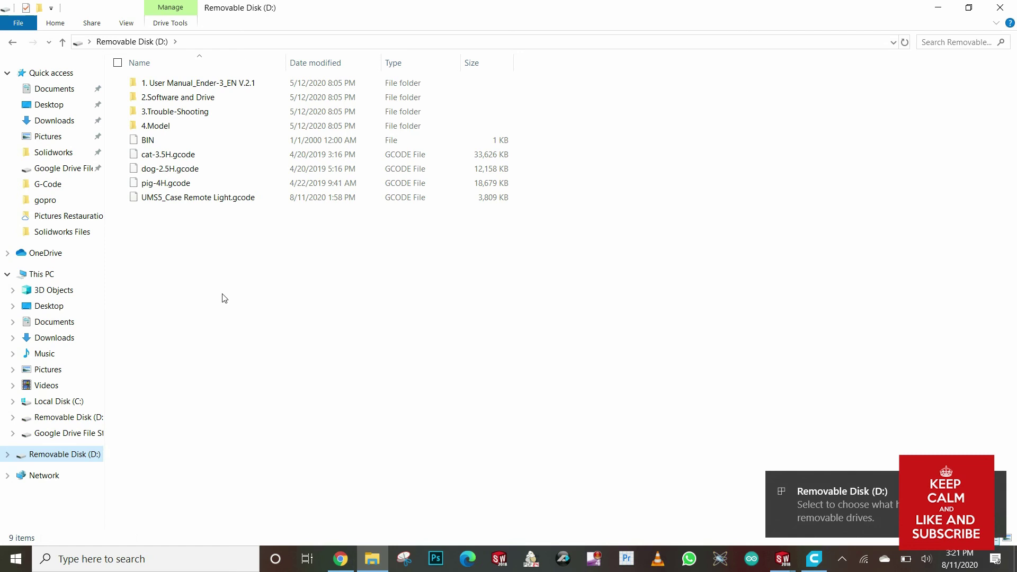
key(ctrl+v)
click(481, 227)
click(1001, 7)
Safely eject the removable disk from the computer
click(842, 559)
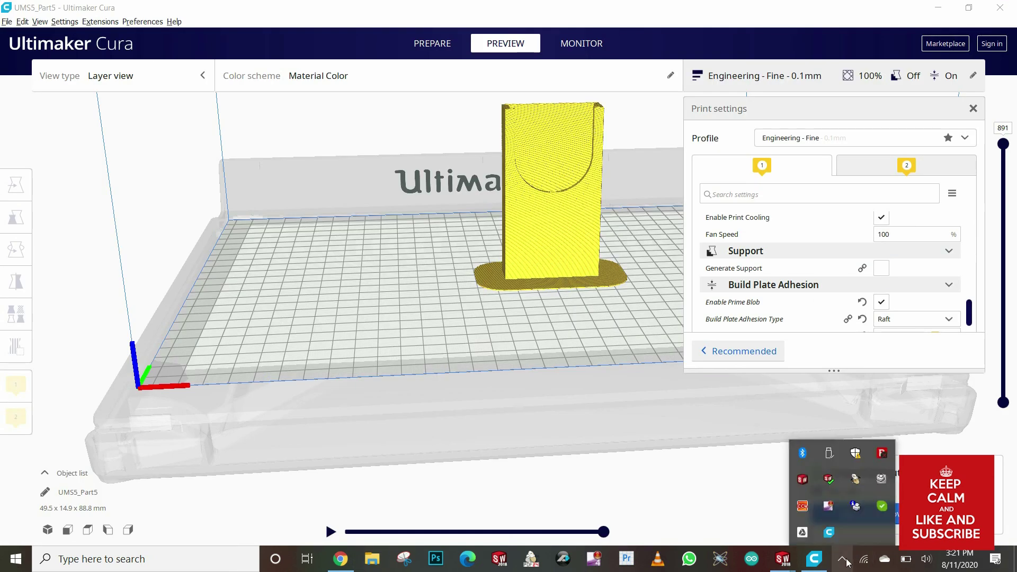
click(830, 453)
click(858, 485)
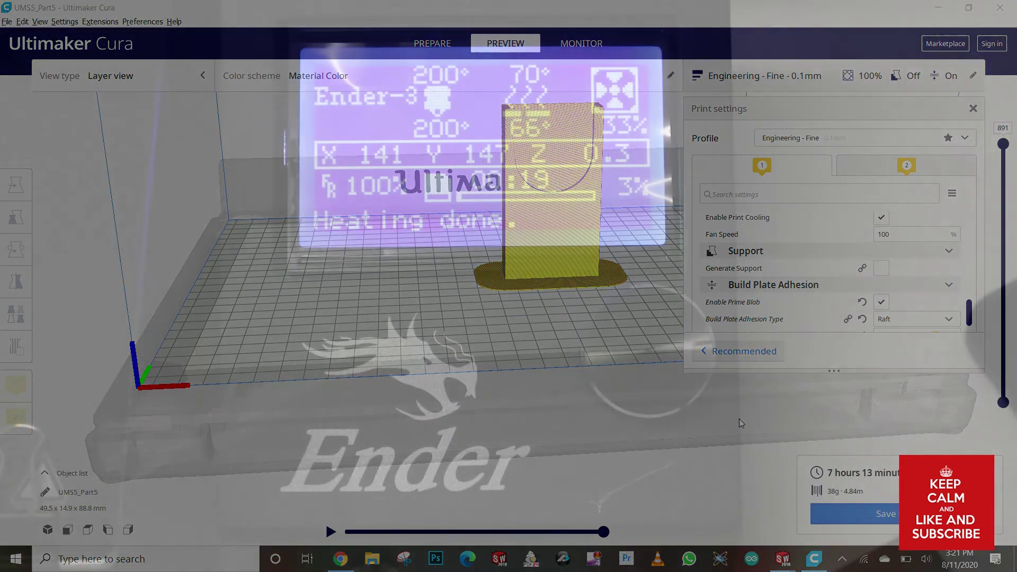